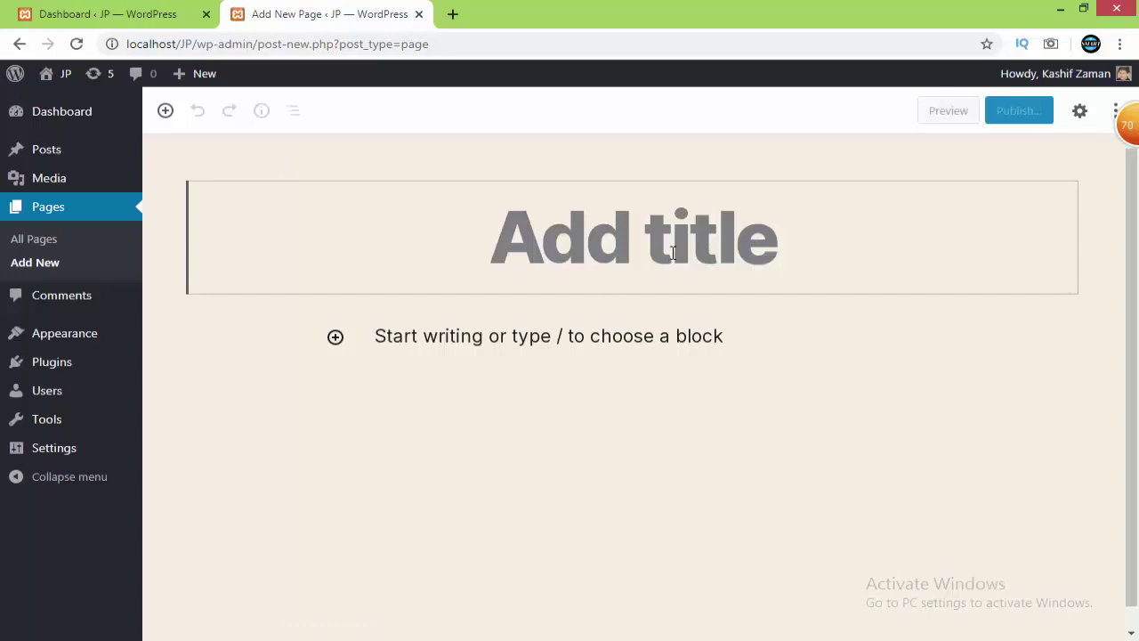
Title the new page "Home" and publish it with public visibility.
{"action": "type", "text": "Ho"}
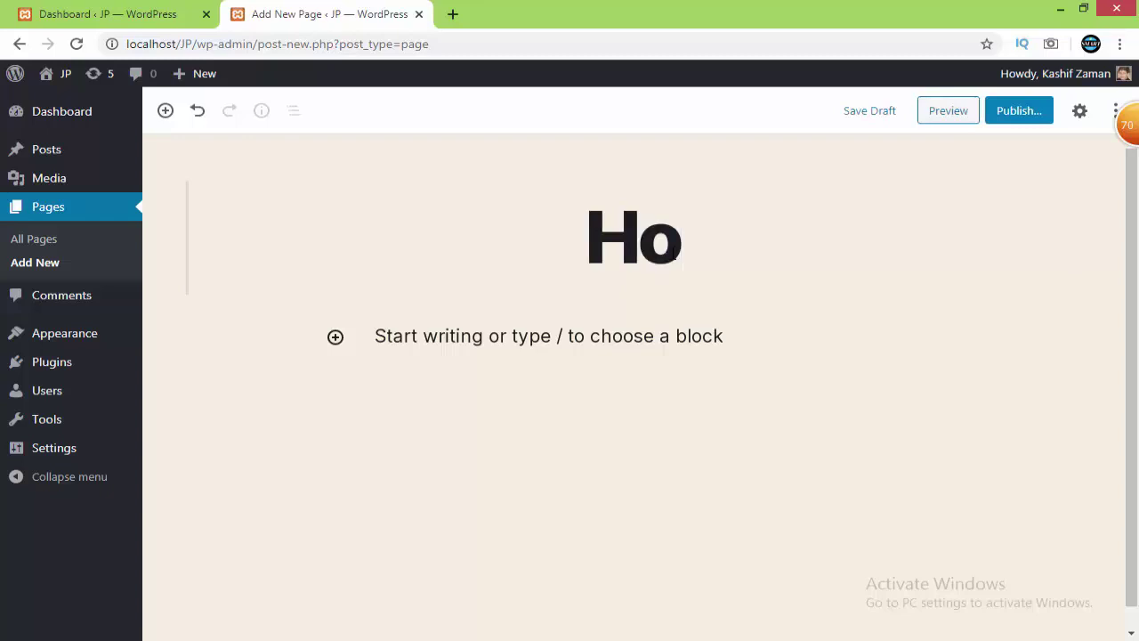
{"action": "type", "text": "me"}
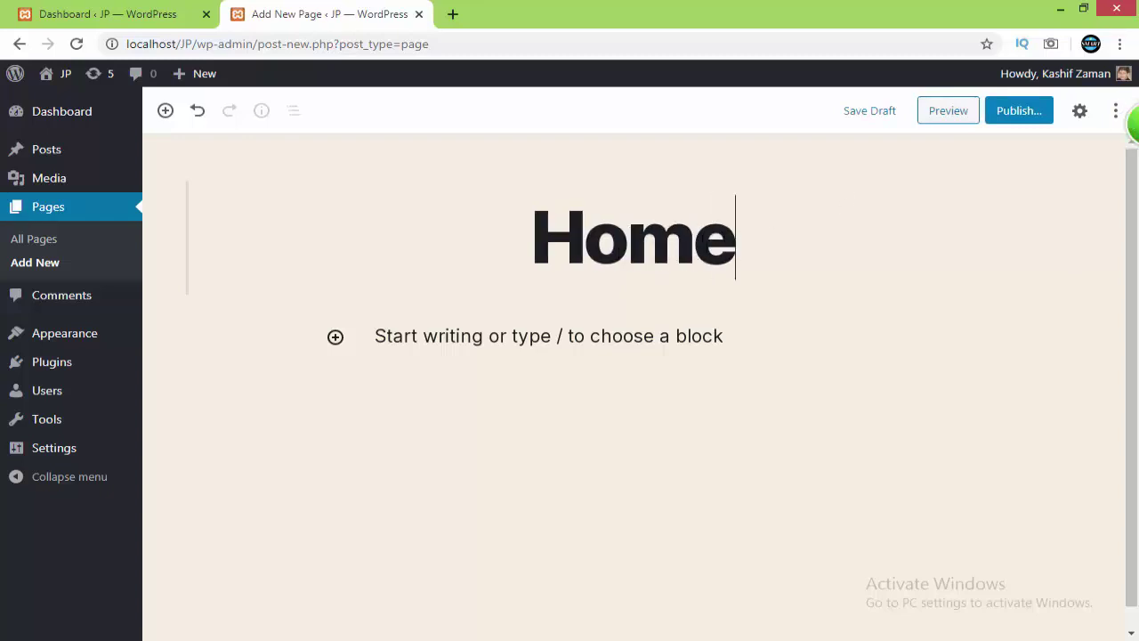
{"action": "left_click", "coordinate": [1019, 110]}
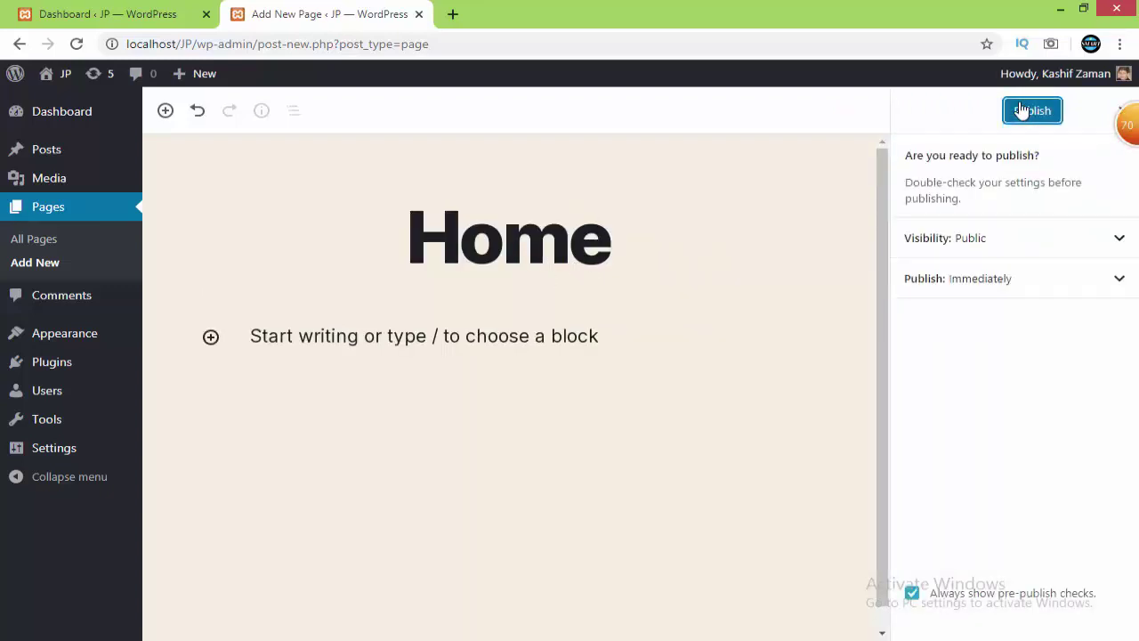
{"action": "left_click", "coordinate": [1024, 112]}
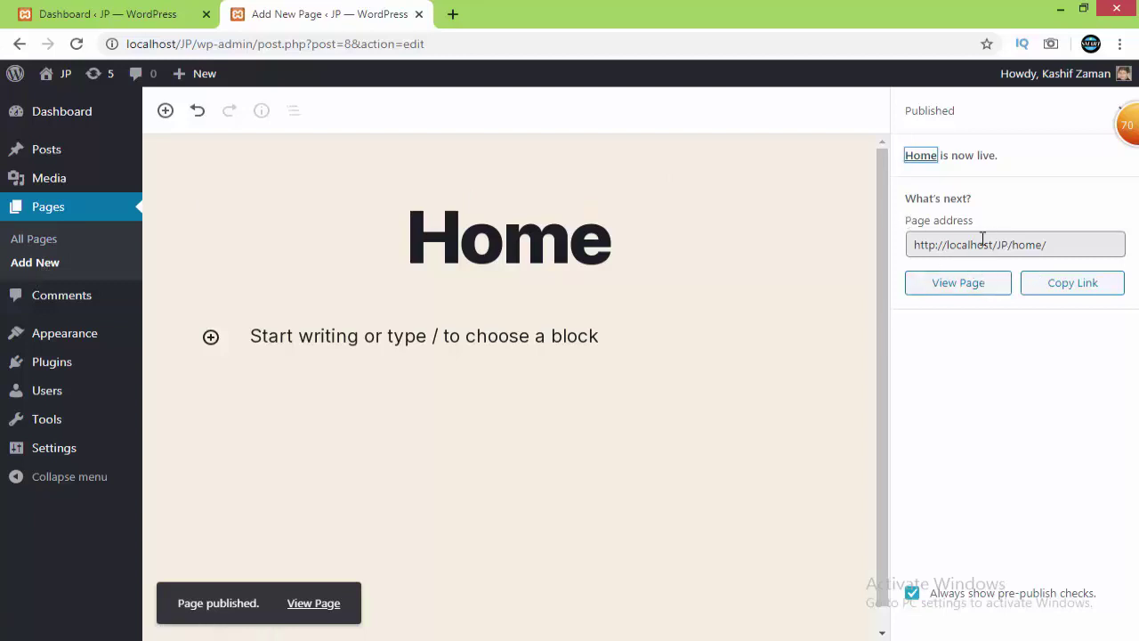
Create another page titled "About Us" and publish it.
{"action": "left_click", "coordinate": [39, 265]}
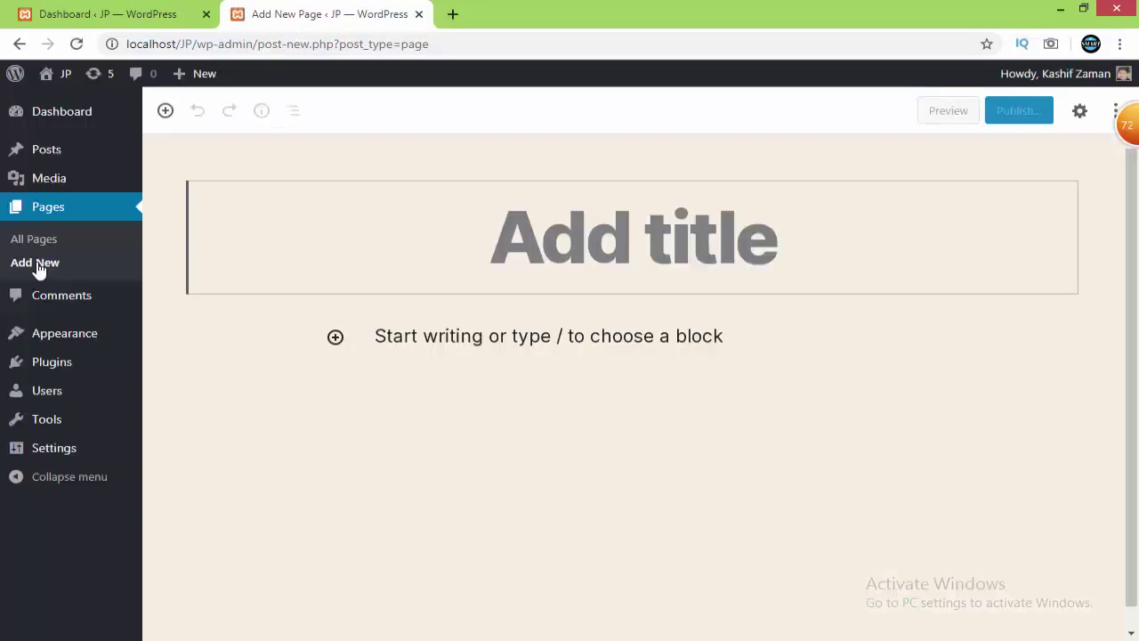
{"action": "type", "text": "About Us"}
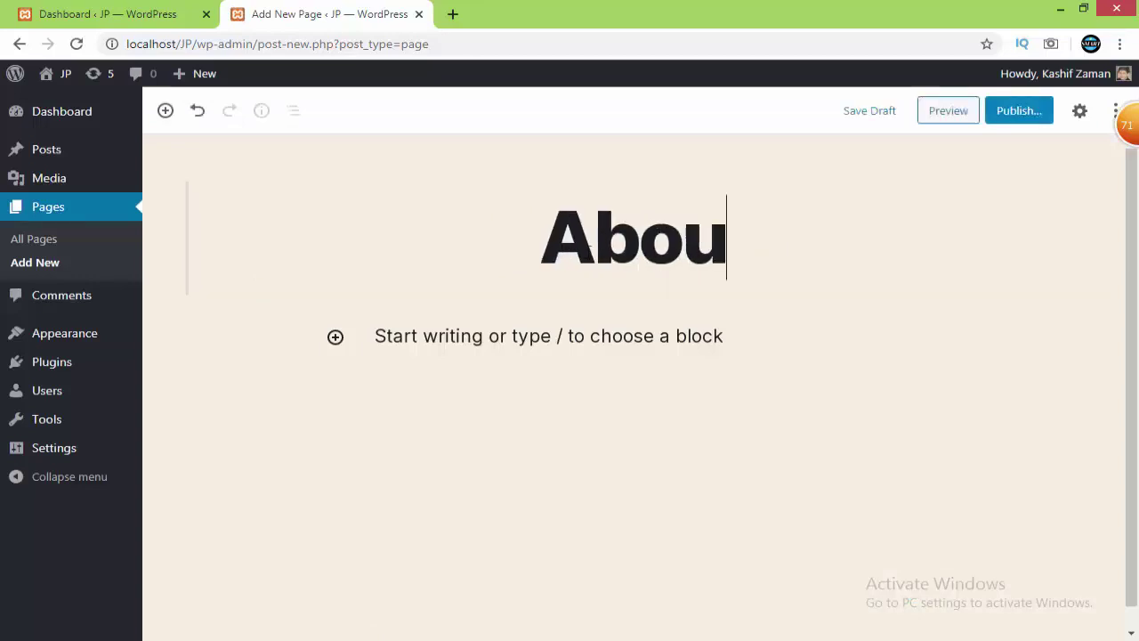
{"action": "left_click", "coordinate": [1019, 111]}
{"action": "left_click", "coordinate": [1029, 113]}
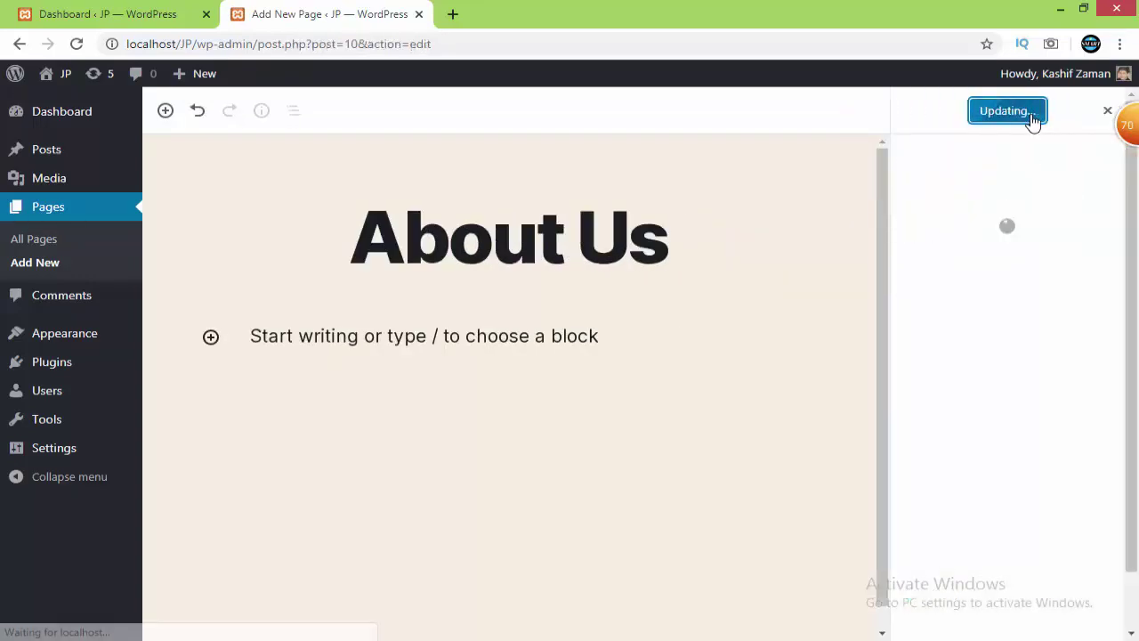
Add a new page with the title "Services" and publish it.
{"action": "left_click", "coordinate": [34, 262]}
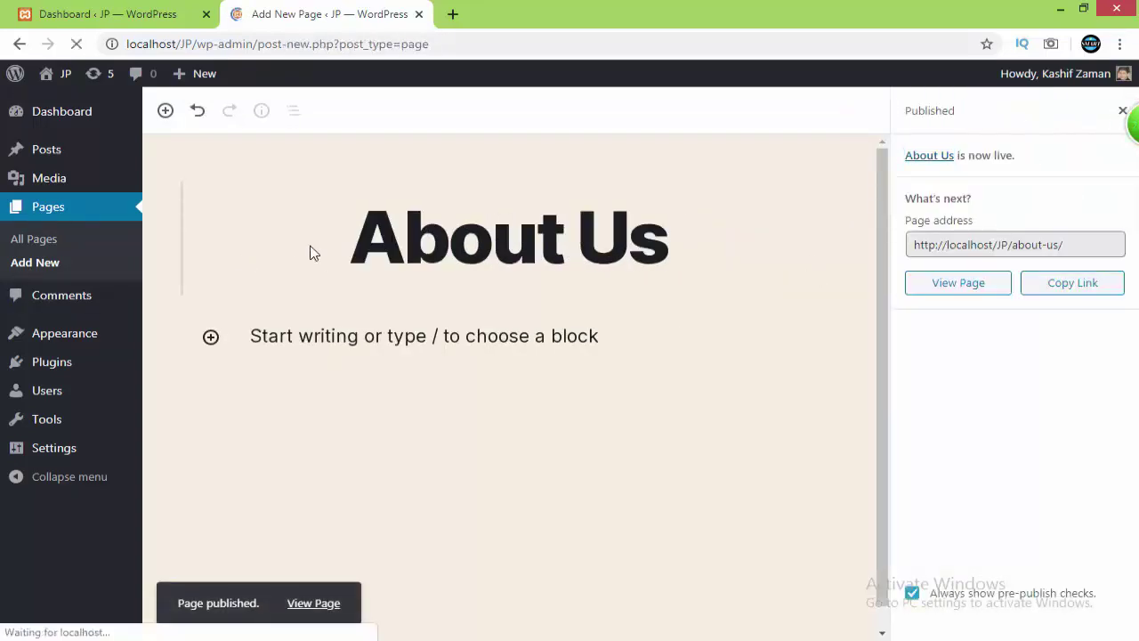
{"action": "type", "text": "Services"}
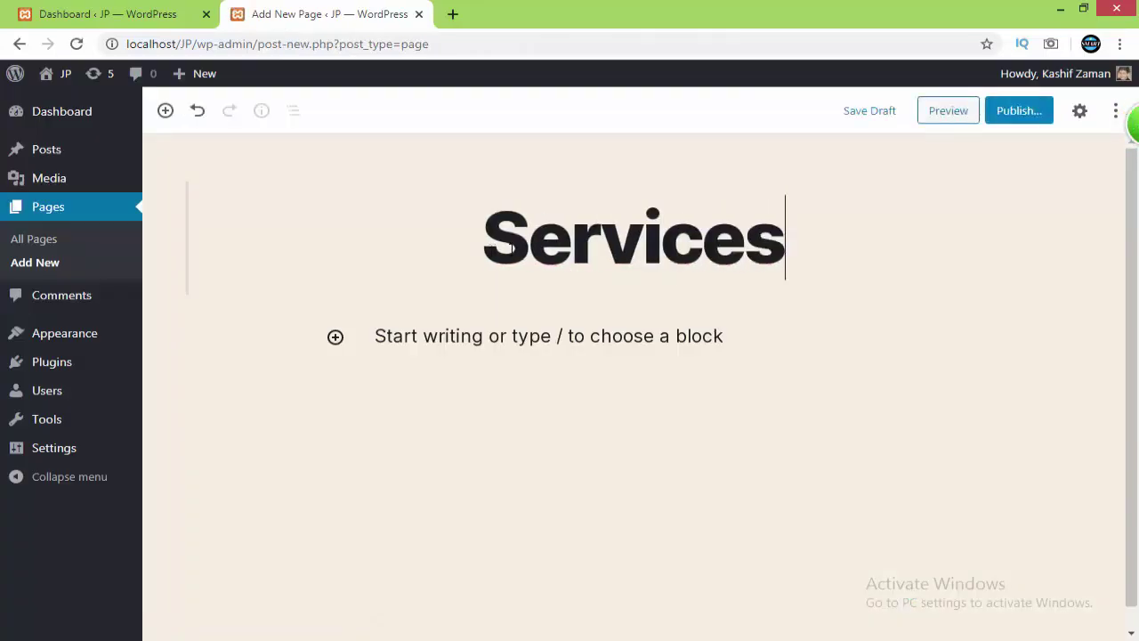
{"action": "left_click", "coordinate": [1008, 118]}
{"action": "left_click", "coordinate": [1010, 120]}
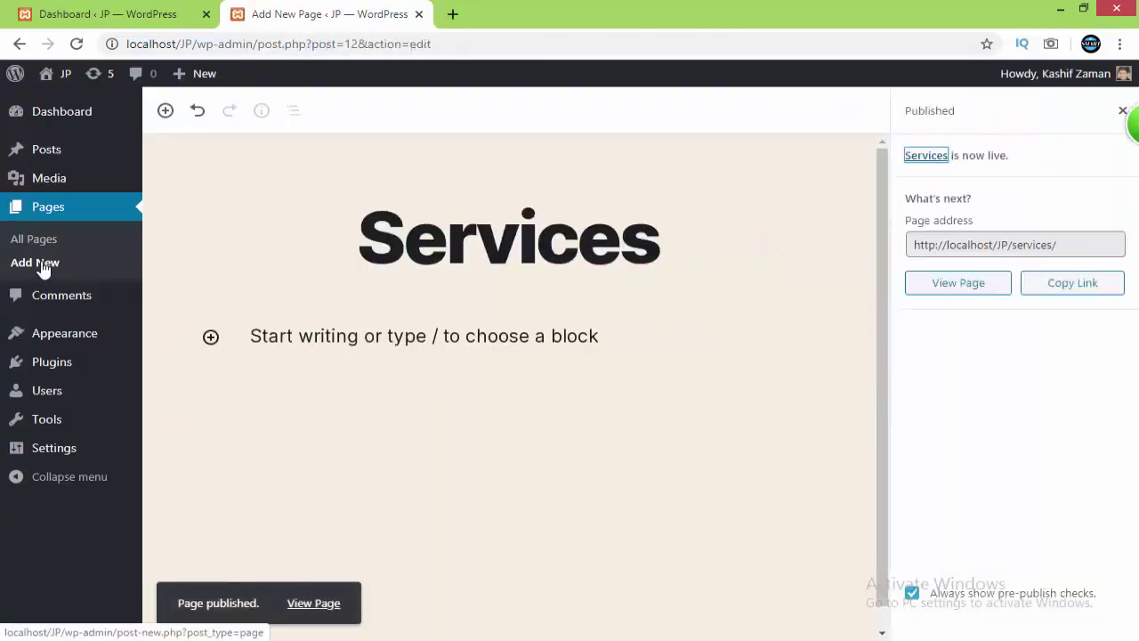
Add a new page with the title "Portfolio" and publish it.
{"action": "left_click", "coordinate": [35, 263]}
{"action": "type", "text": "Portfolio"}
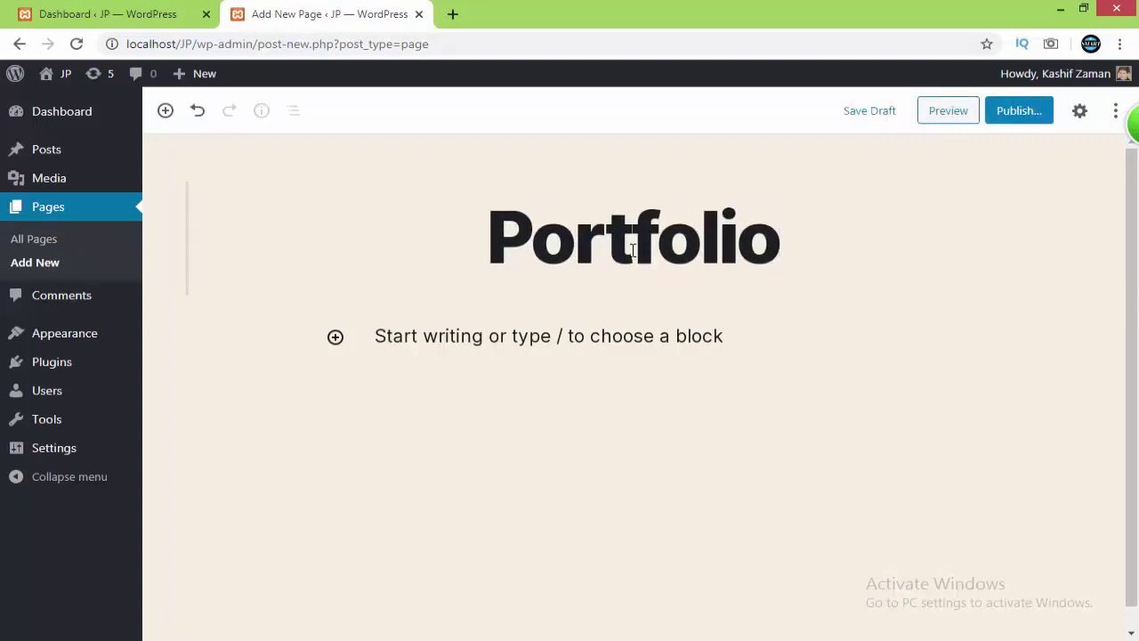
{"action": "left_click", "coordinate": [1015, 120]}
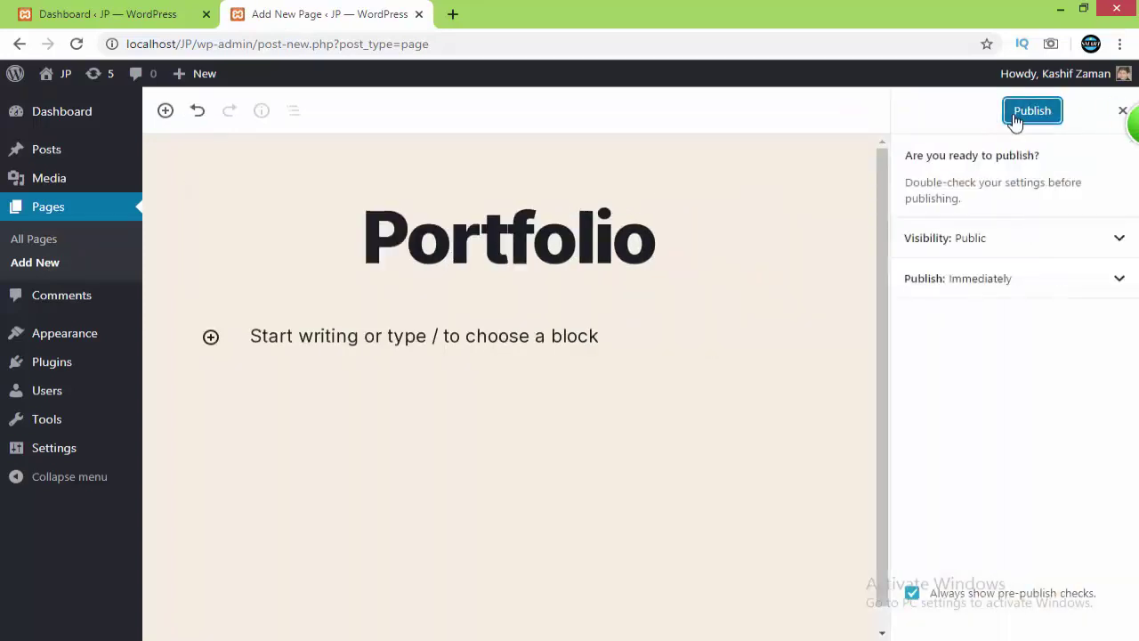
{"action": "left_click", "coordinate": [1014, 119]}
Add a new page with the title "Photography" and publish it.
{"action": "left_click", "coordinate": [36, 262]}
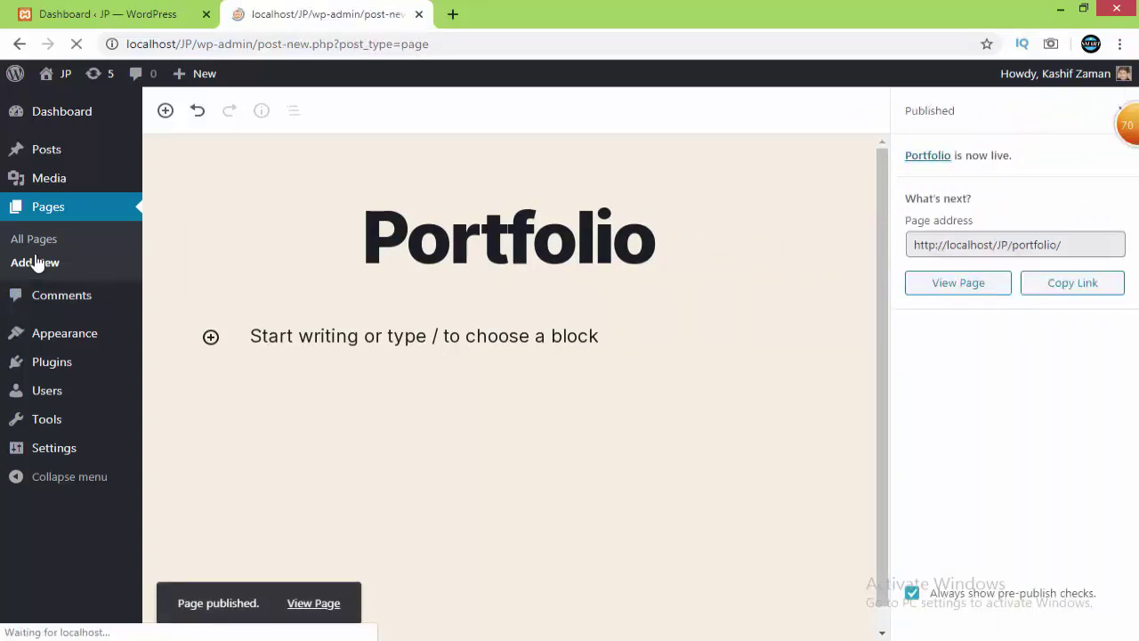
{"action": "type", "text": "Photography"}
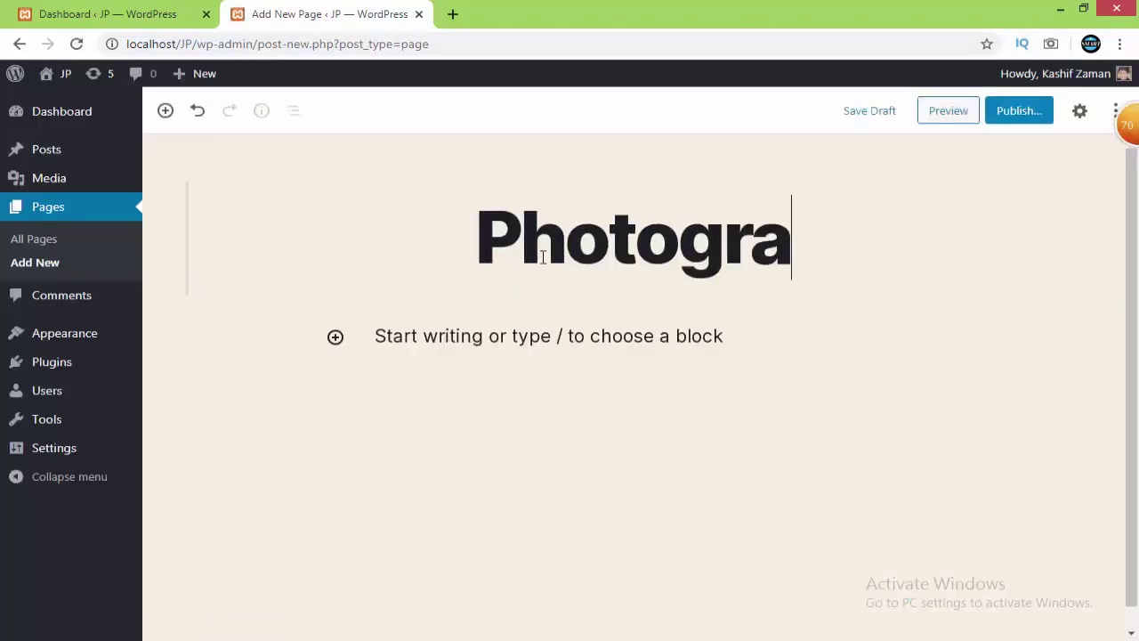
{"action": "left_click", "coordinate": [1019, 113]}
{"action": "left_click", "coordinate": [1025, 113]}
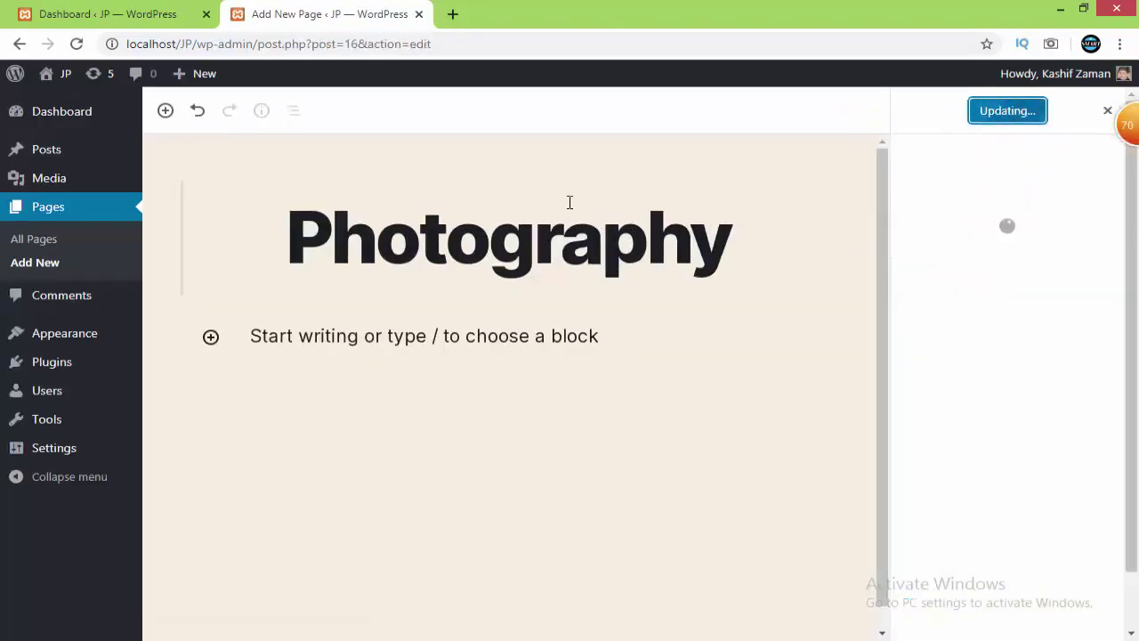
Add a new page with the title "Videography" and publish it, keeping that spelling.
{"action": "left_click", "coordinate": [46, 264]}
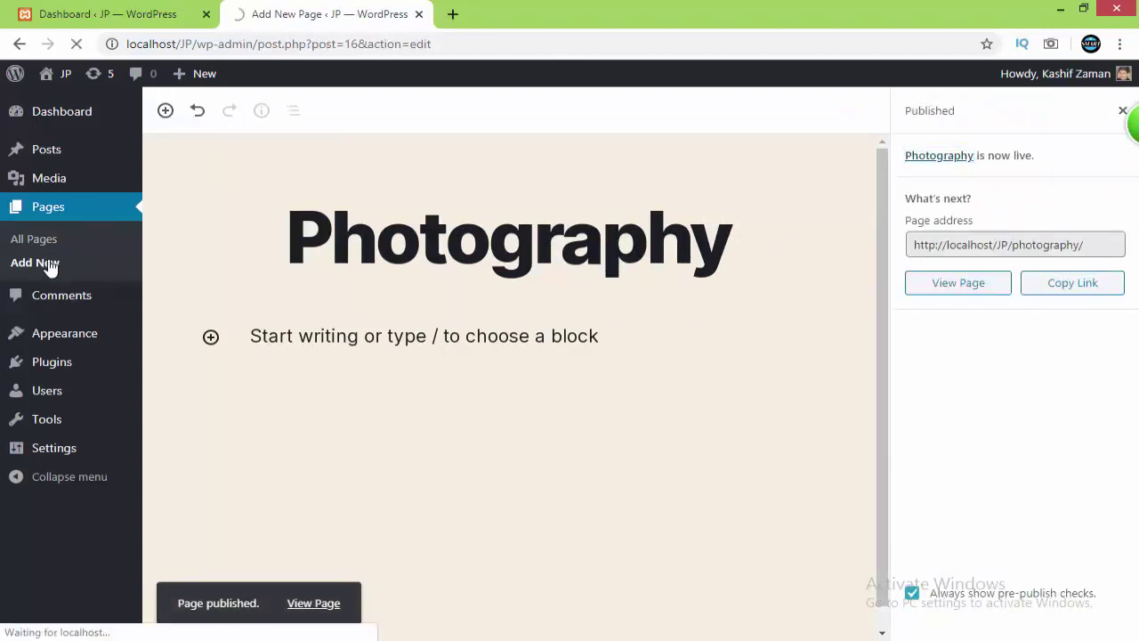
{"action": "type", "text": "Vide"}
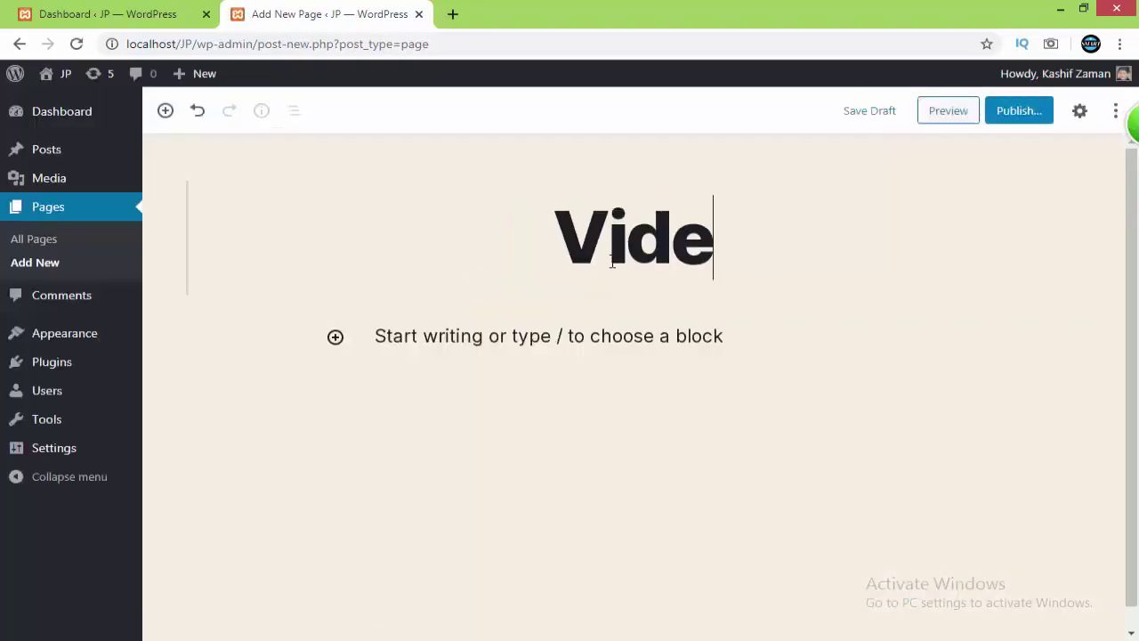
{"action": "type", "text": "ography"}
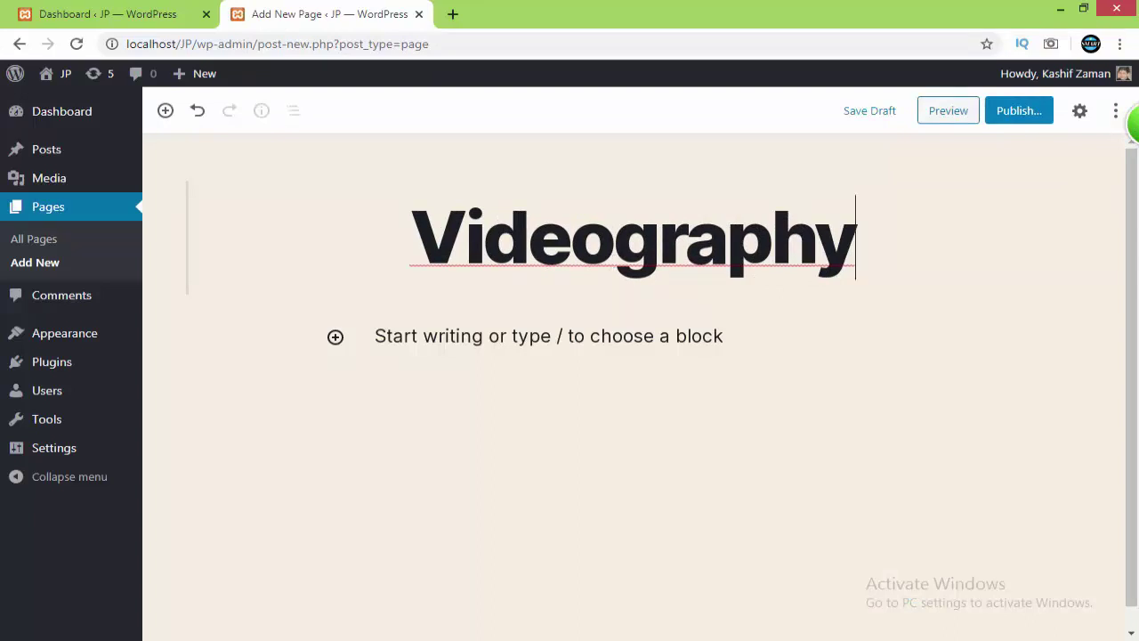
{"action": "right_click", "coordinate": [738, 246]}
{"action": "left_click", "coordinate": [890, 222]}
{"action": "left_click", "coordinate": [1001, 114]}
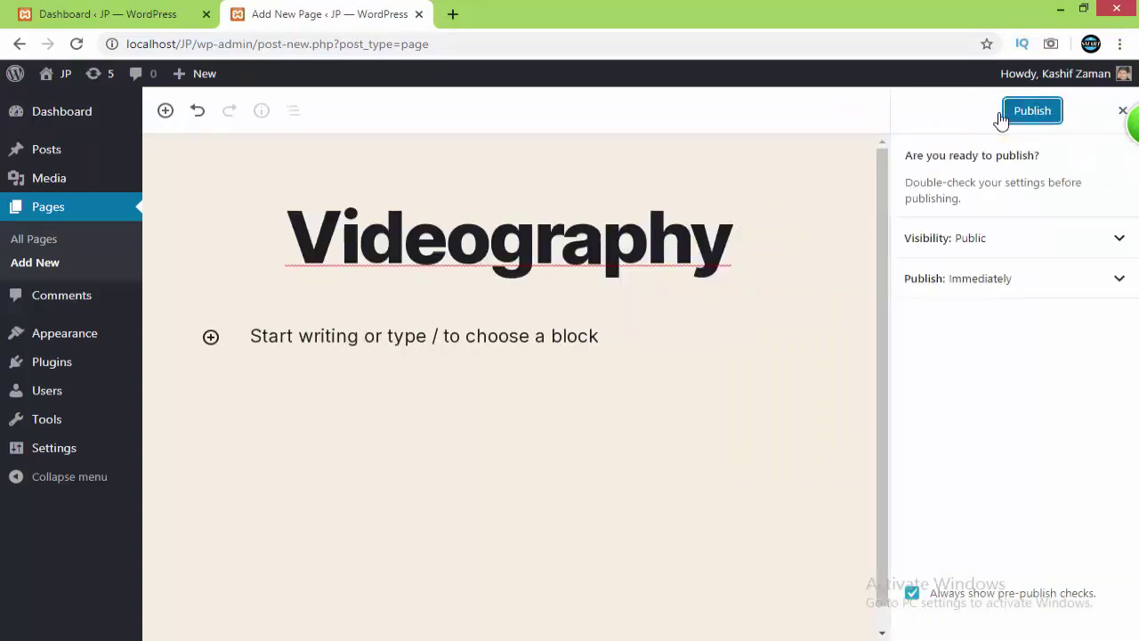
{"action": "left_click", "coordinate": [1002, 114]}
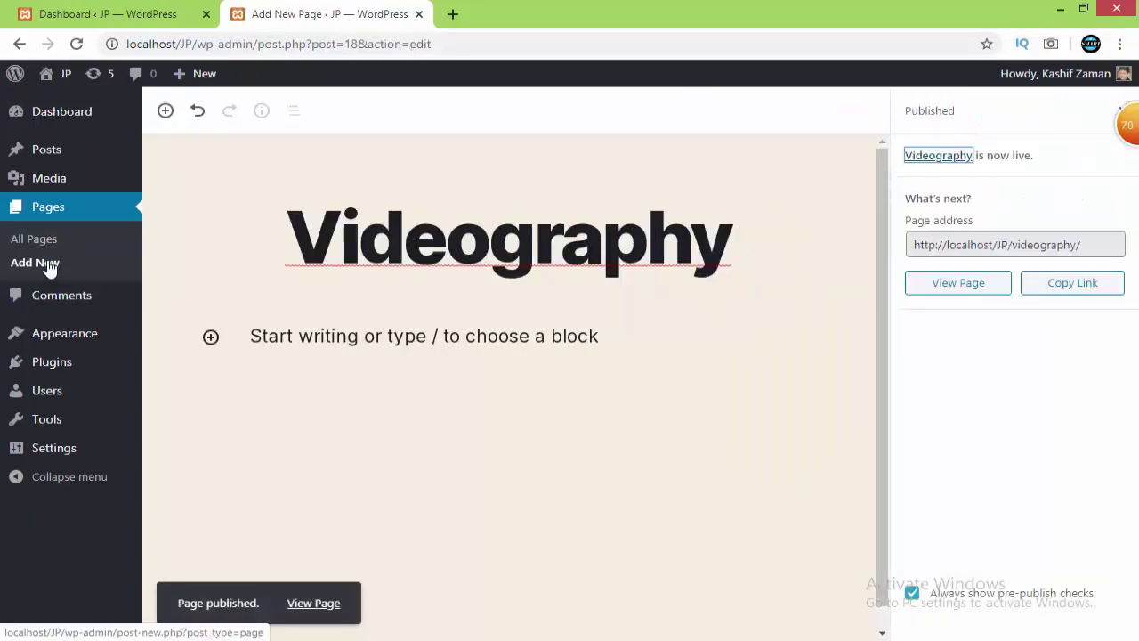
Add a new page with the title "Webdesign" and publish it.
{"action": "left_click", "coordinate": [49, 267]}
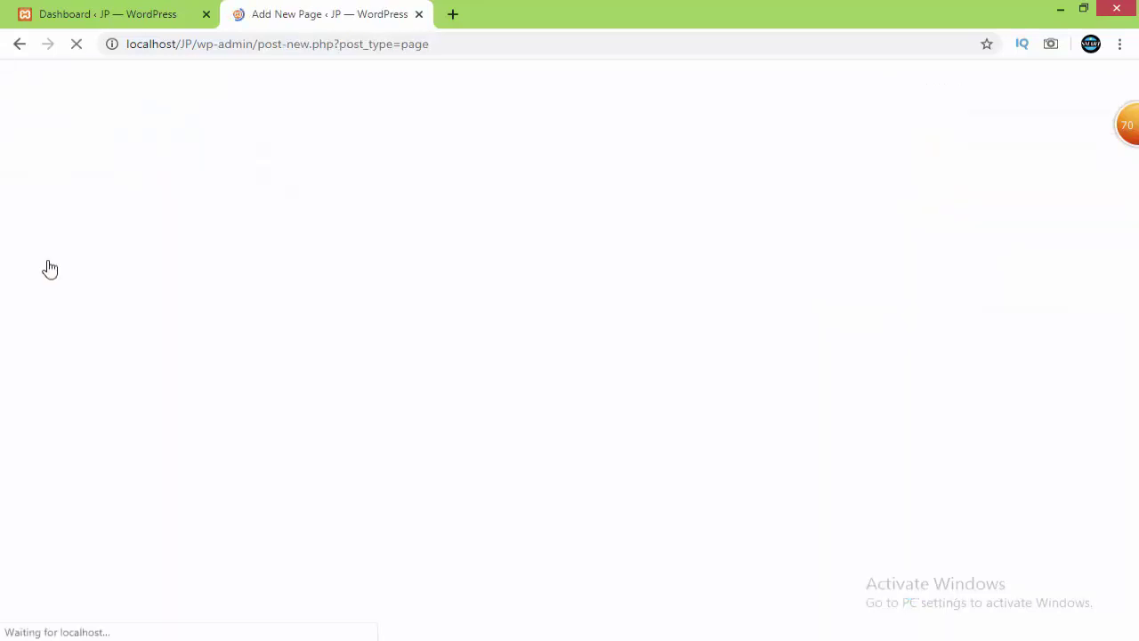
{"action": "type", "text": "Webdesign"}
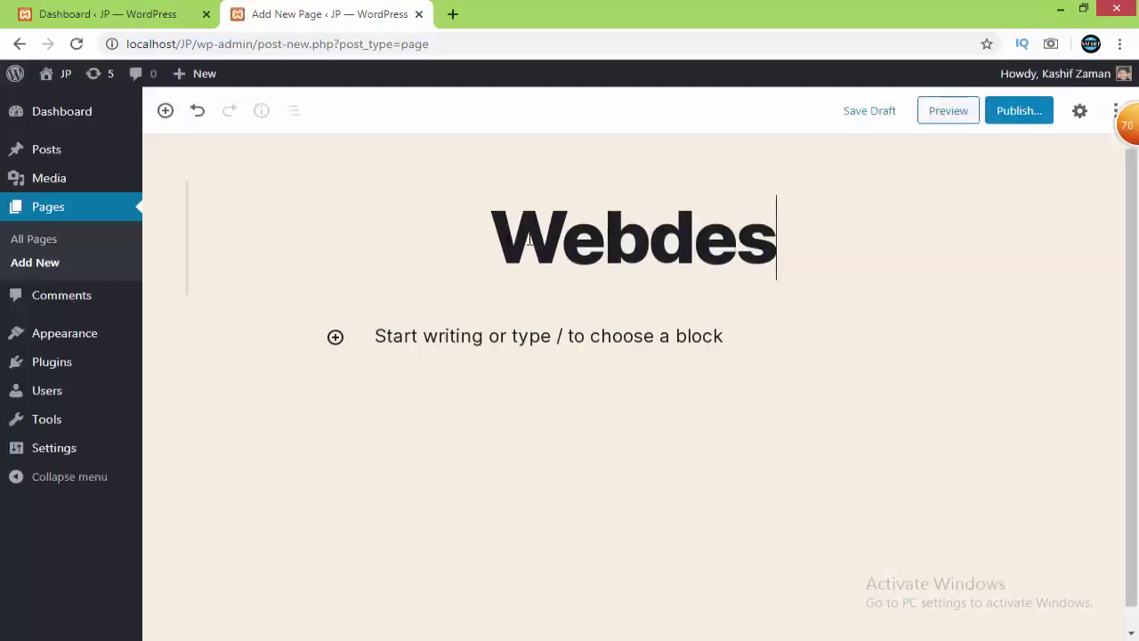
{"action": "left_click", "coordinate": [1017, 112]}
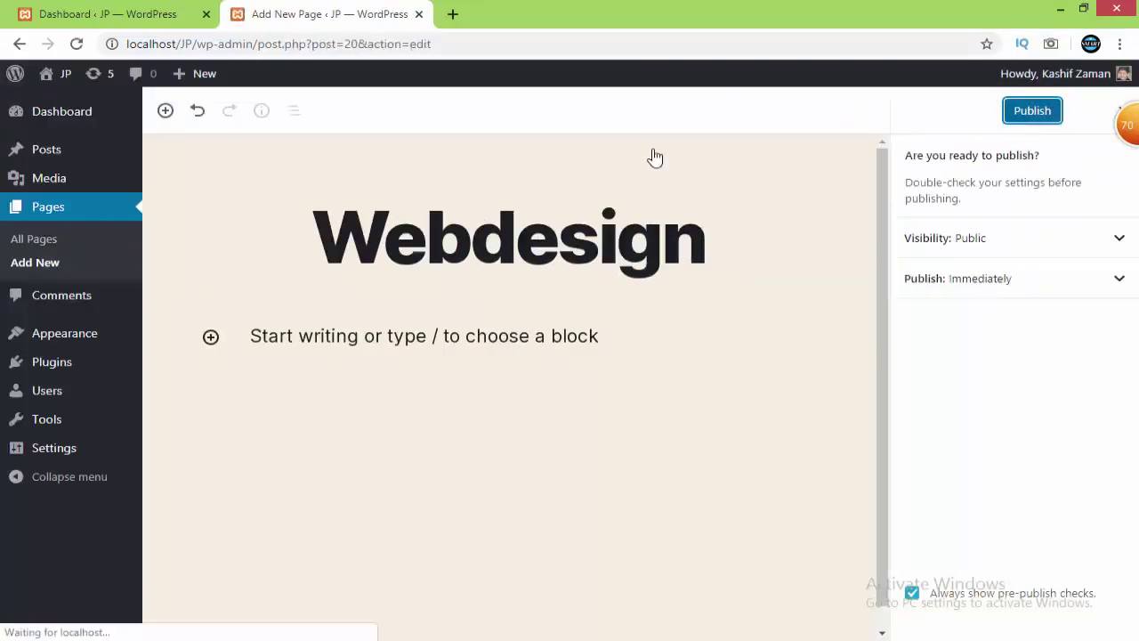
Add a new page with the title "Blog" and publish it.
{"action": "left_click", "coordinate": [24, 266]}
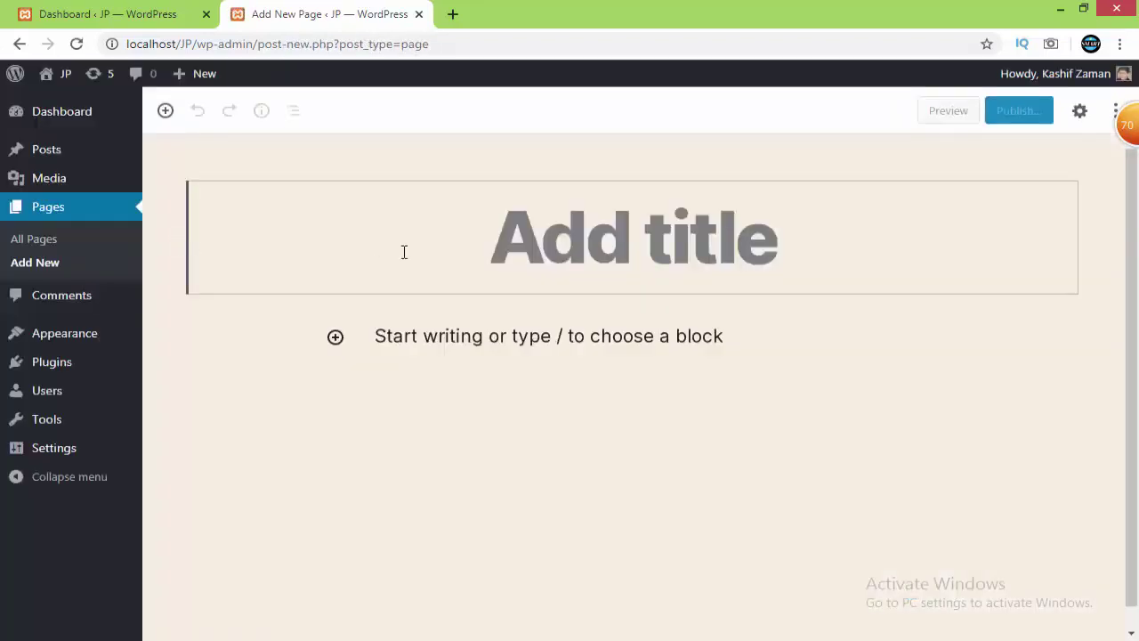
{"action": "type", "text": "Blog"}
{"action": "left_click", "coordinate": [1019, 110]}
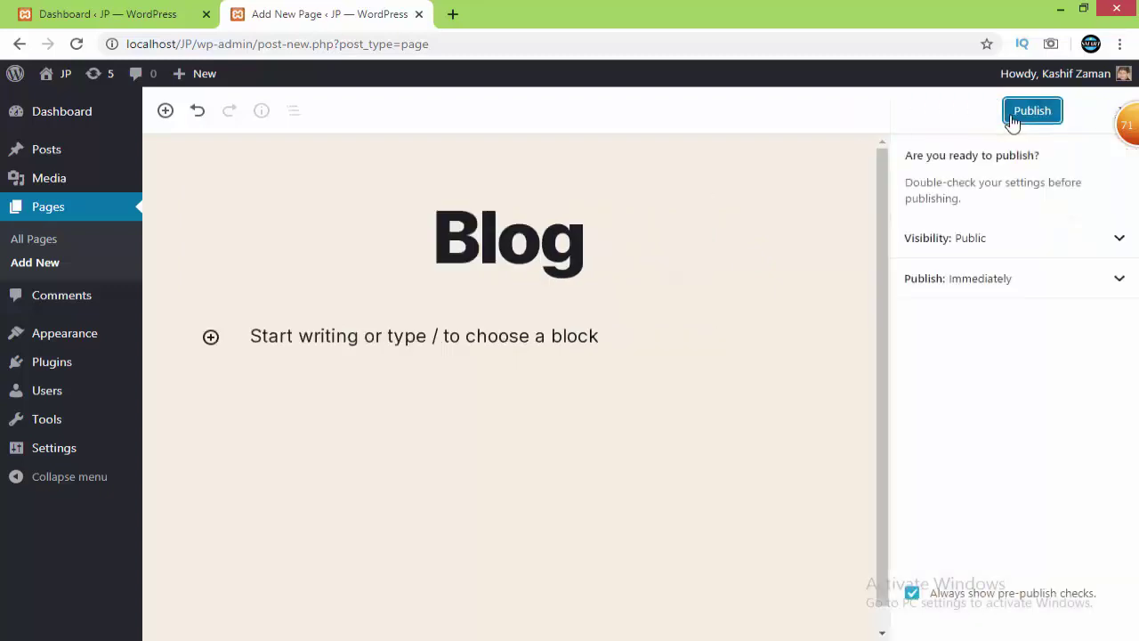
{"action": "left_click", "coordinate": [1011, 118]}
Add a new page with the title "Contact Us" and publish it.
{"action": "left_click", "coordinate": [18, 265]}
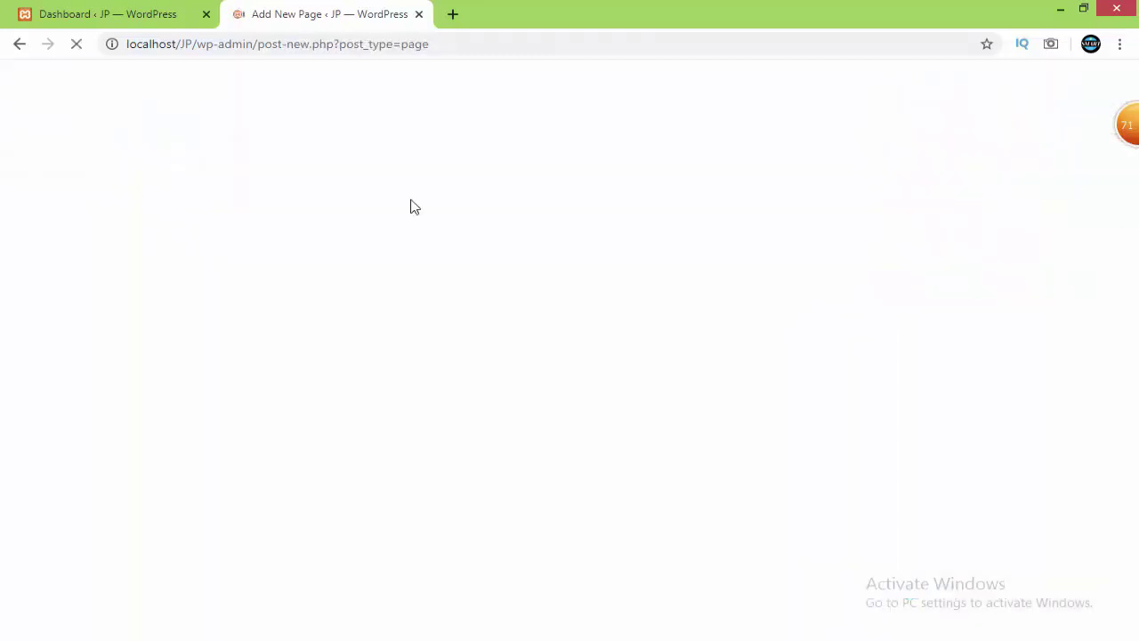
{"action": "type", "text": "Contact Us"}
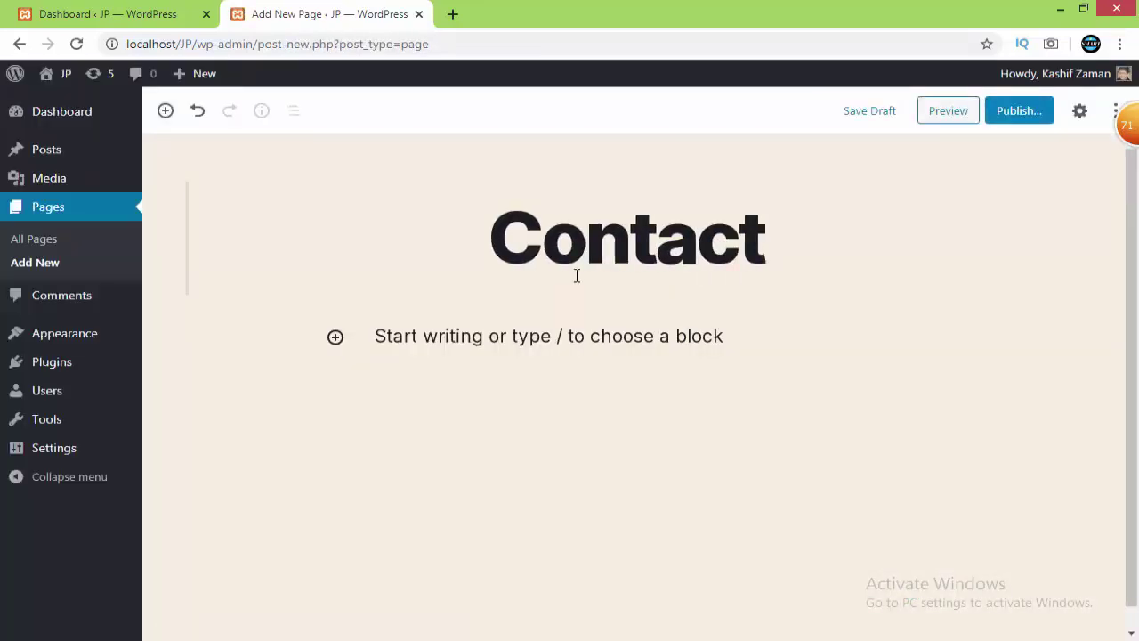
{"action": "left_click", "coordinate": [1030, 111]}
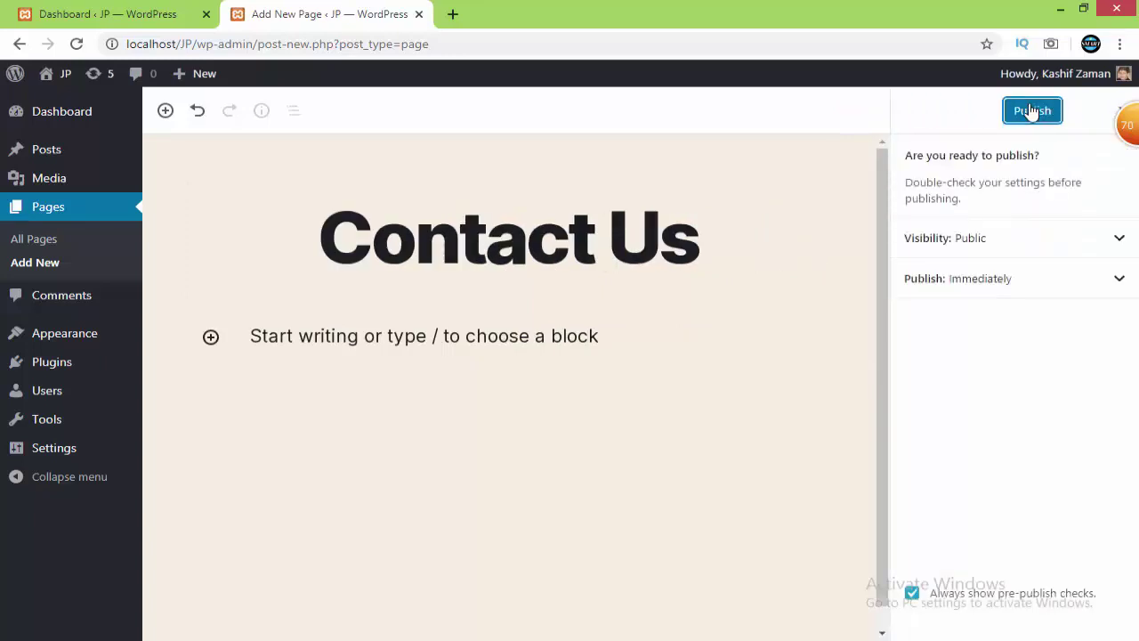
{"action": "left_click", "coordinate": [1030, 110]}
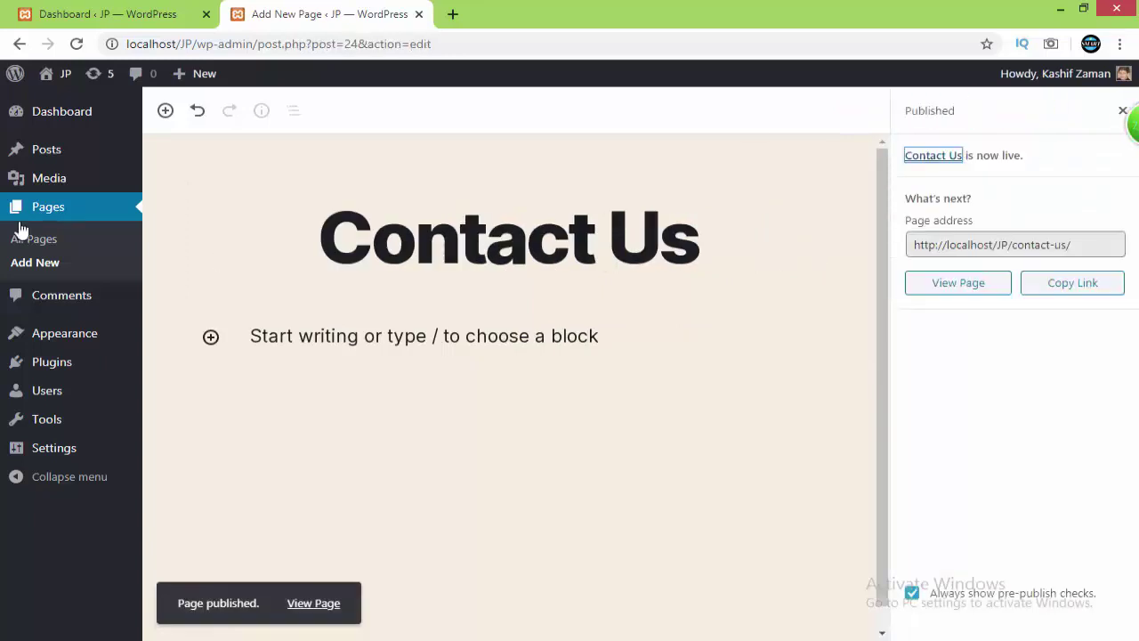
View the live JP site to check its page navigation, and return to the admin dashboard.
{"action": "mouse_move", "coordinate": [60, 74]}
{"action": "left_click", "coordinate": [59, 105]}
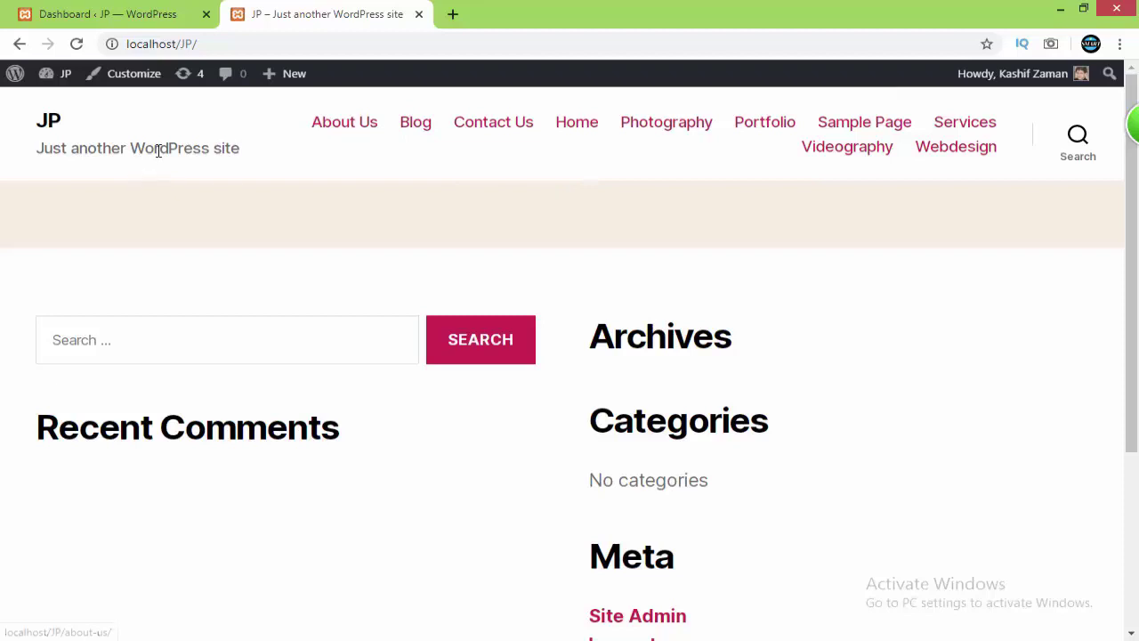
{"action": "left_click", "coordinate": [92, 19]}
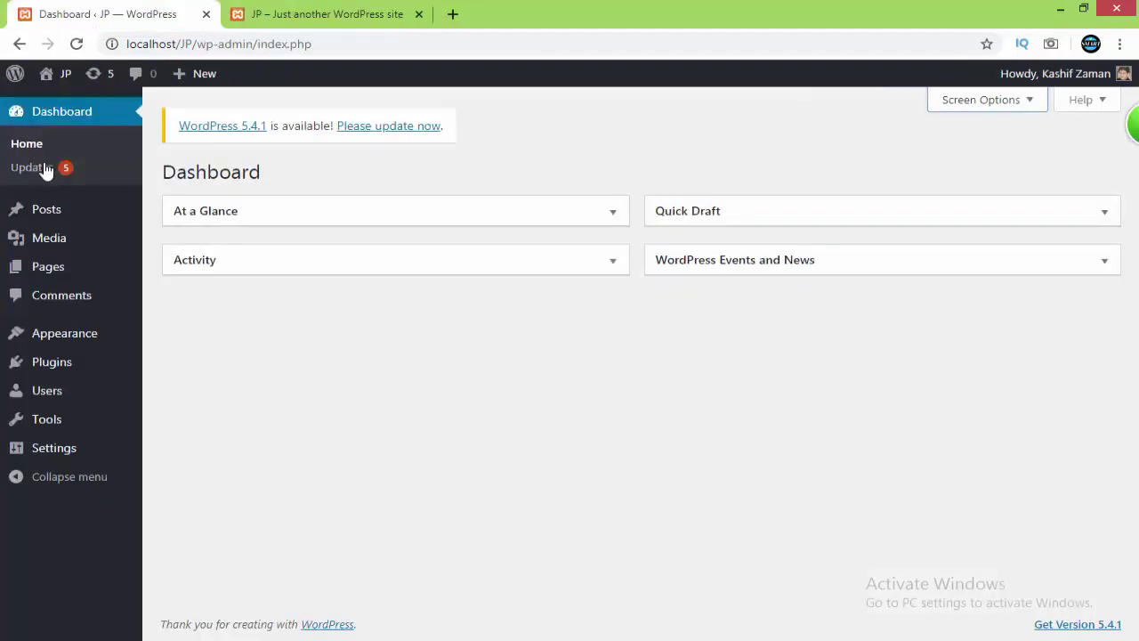
Open the Menus management screen among the site's appearance settings.
{"action": "mouse_move", "coordinate": [55, 271]}
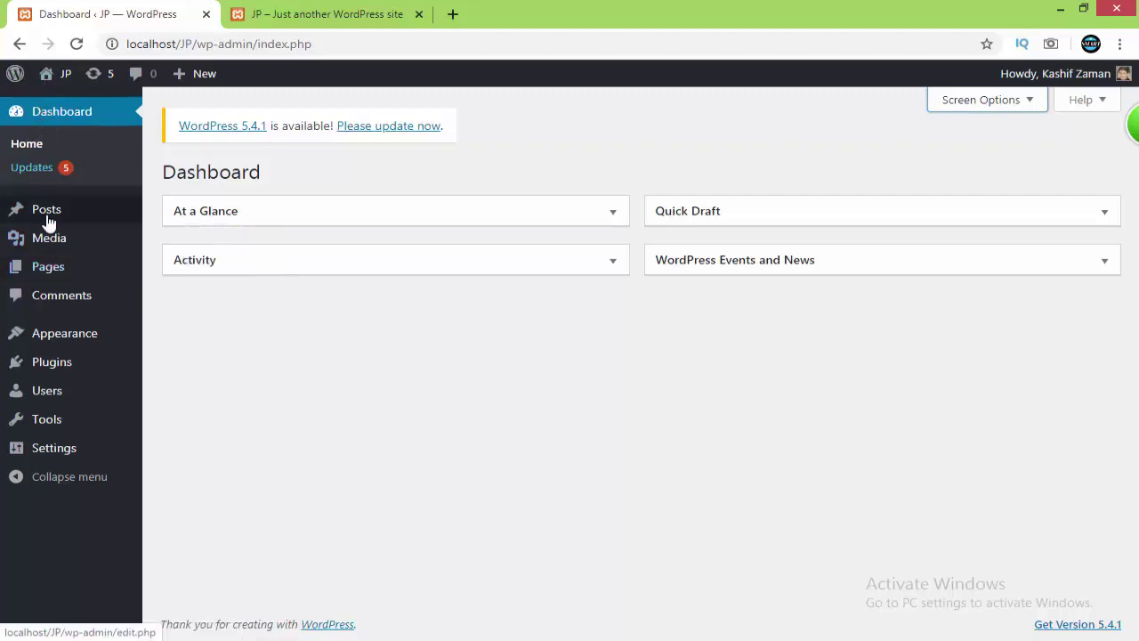
{"action": "mouse_move", "coordinate": [49, 222]}
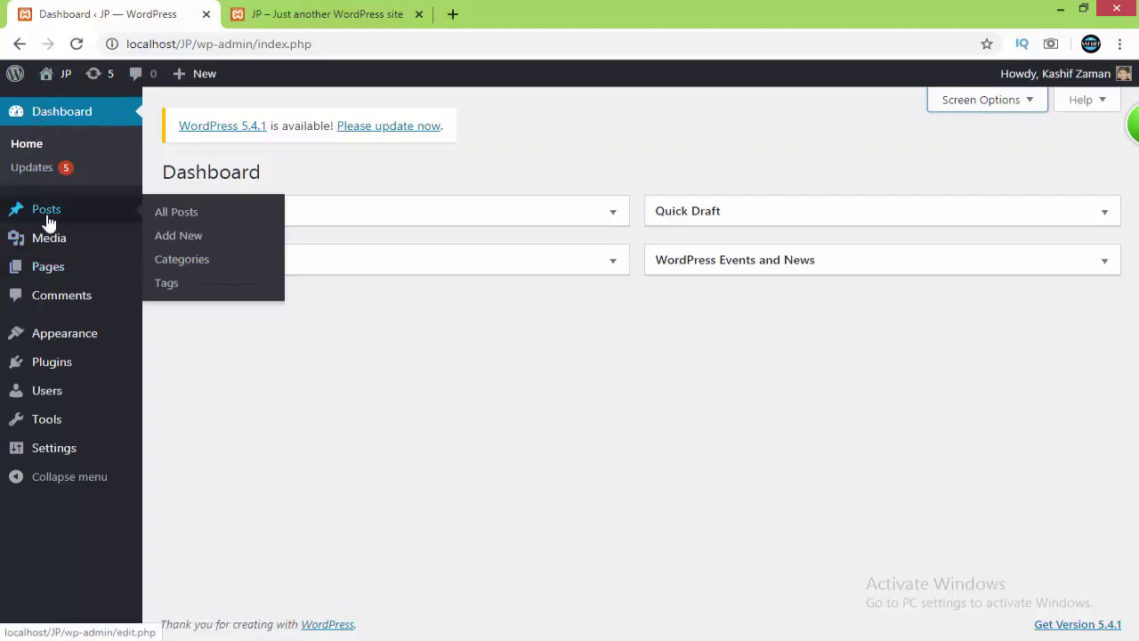
{"action": "mouse_move", "coordinate": [73, 341]}
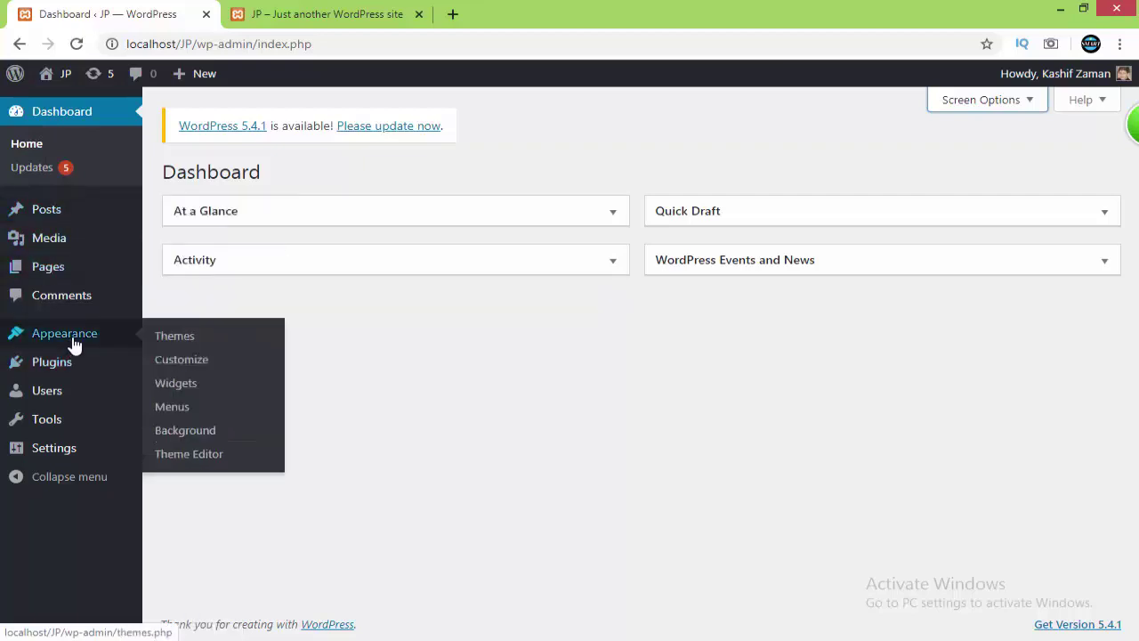
{"action": "left_click", "coordinate": [172, 407]}
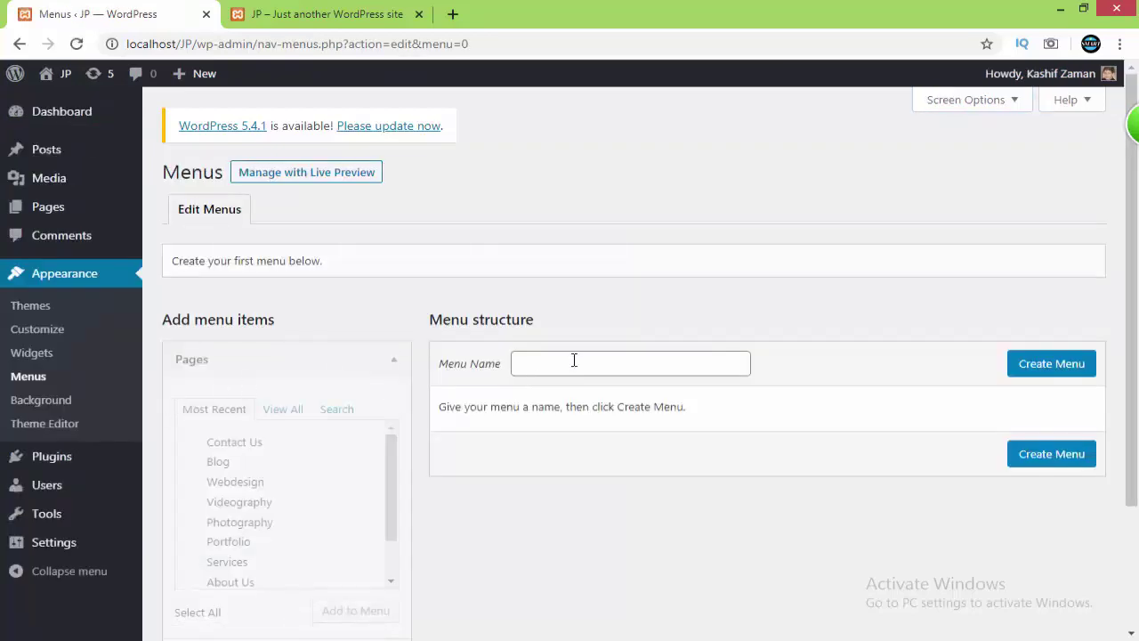
Create a new navigation menu named "Menu".
{"action": "left_click", "coordinate": [575, 357]}
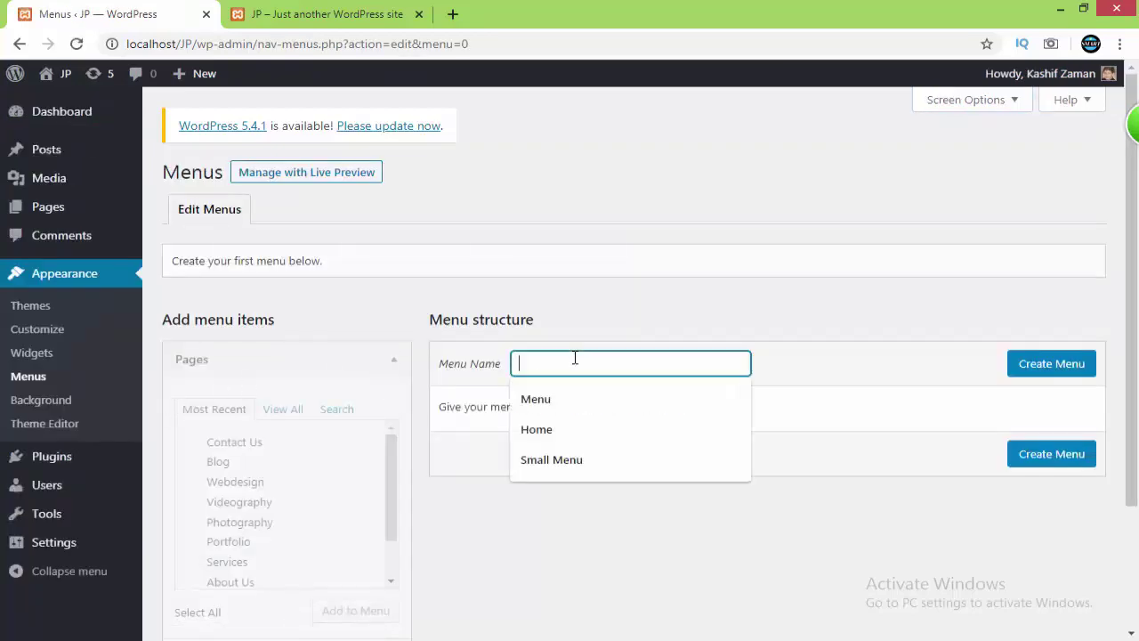
{"action": "left_click", "coordinate": [536, 401]}
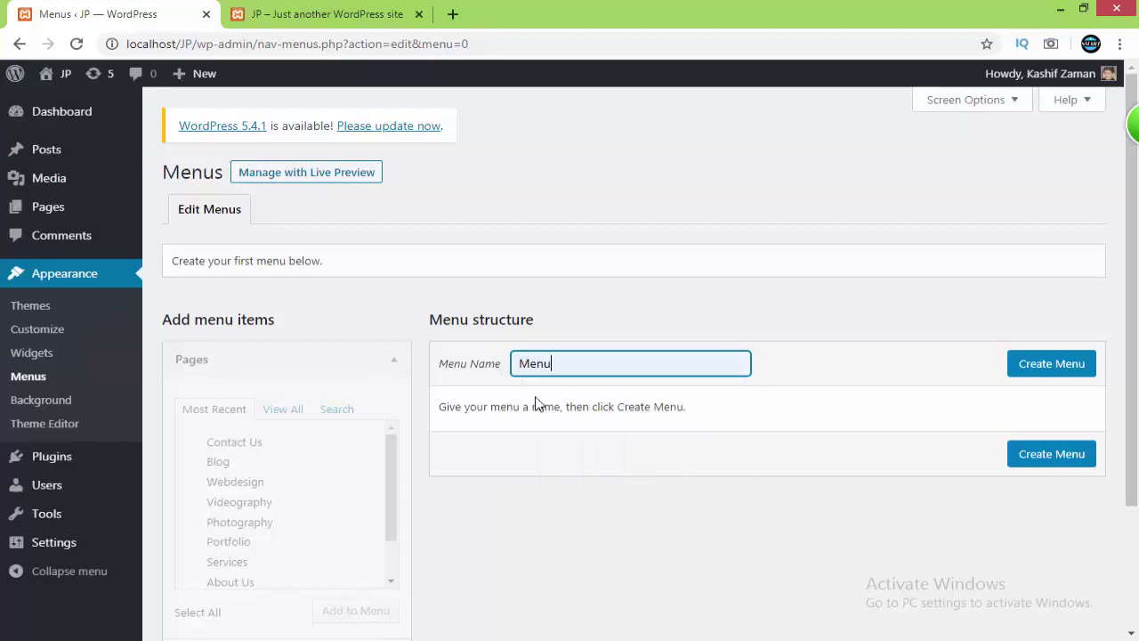
{"action": "left_click", "coordinate": [1027, 365]}
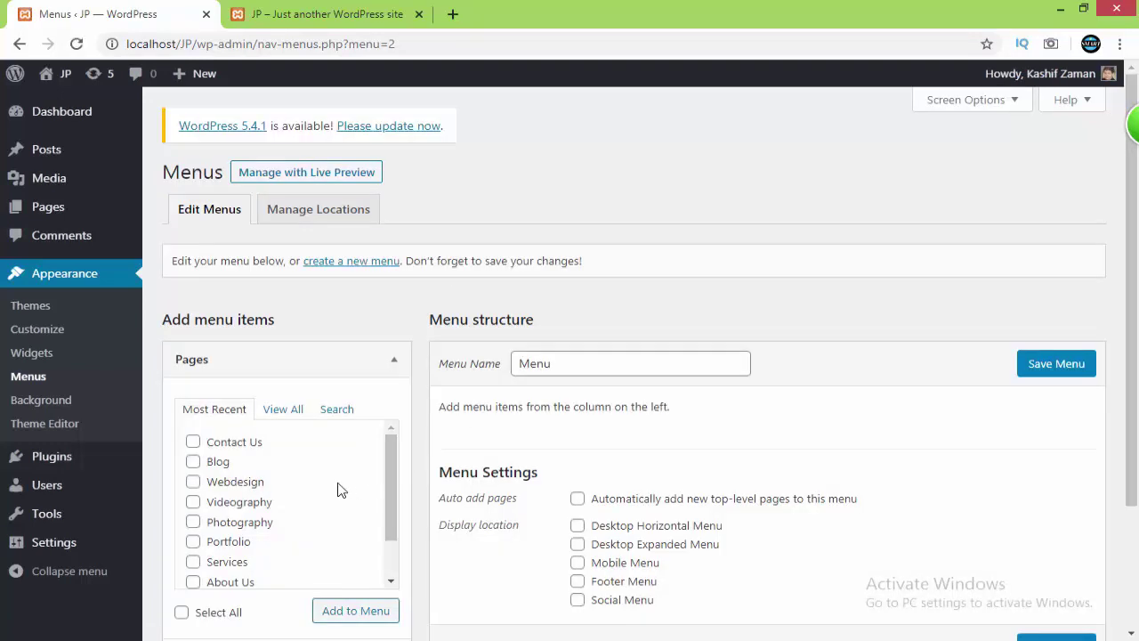
Add all of the site's pages except Sample Page to the menu, choosing from the complete page list.
{"action": "left_click", "coordinate": [285, 410]}
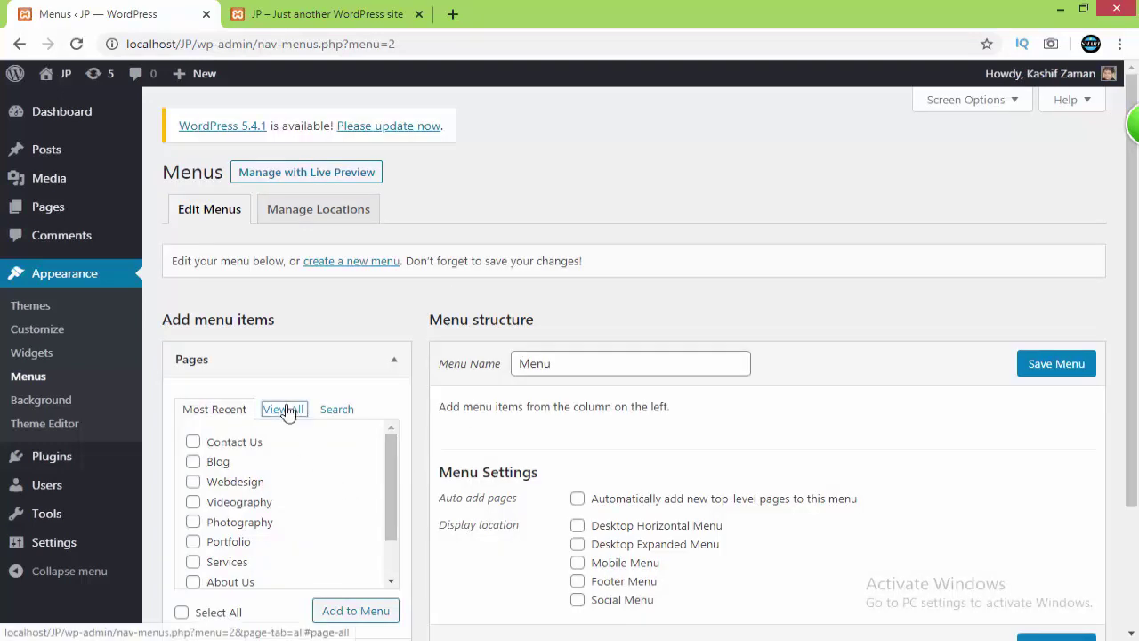
{"action": "left_click", "coordinate": [180, 612]}
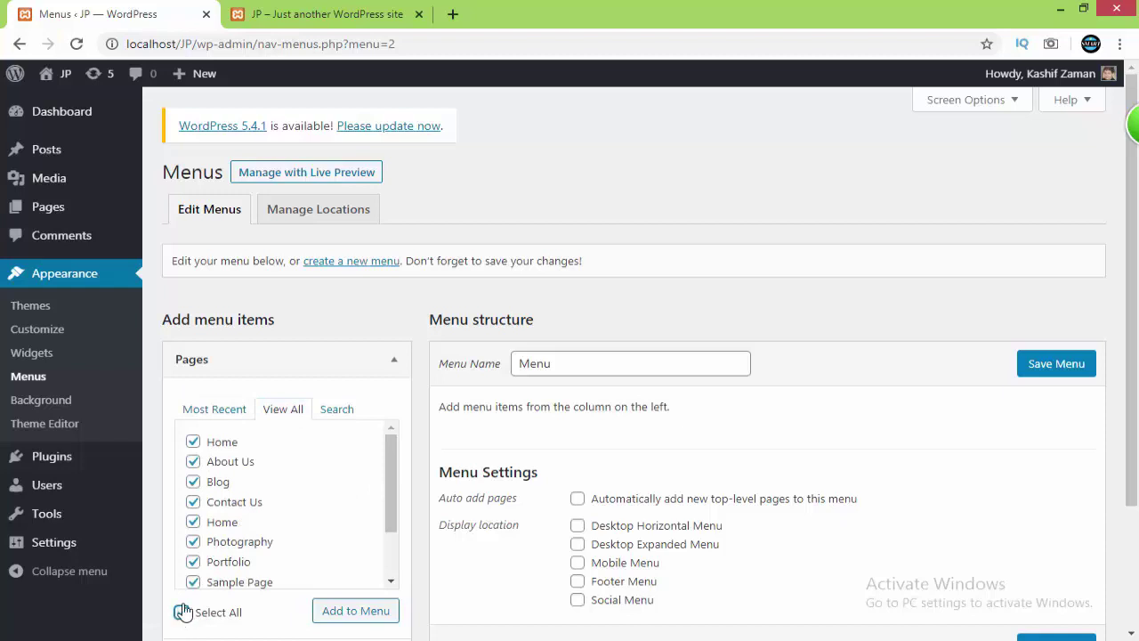
{"action": "left_click", "coordinate": [193, 582]}
{"action": "left_click_drag", "start_coordinate": [390, 497], "coordinate": [394, 569]}
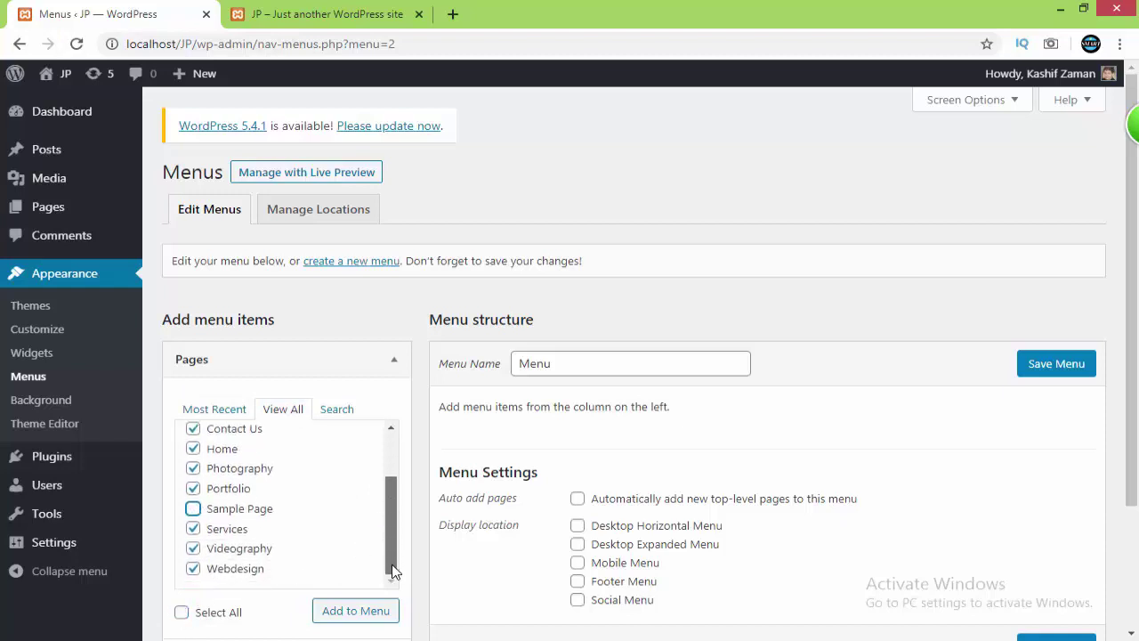
{"action": "left_click", "coordinate": [357, 616]}
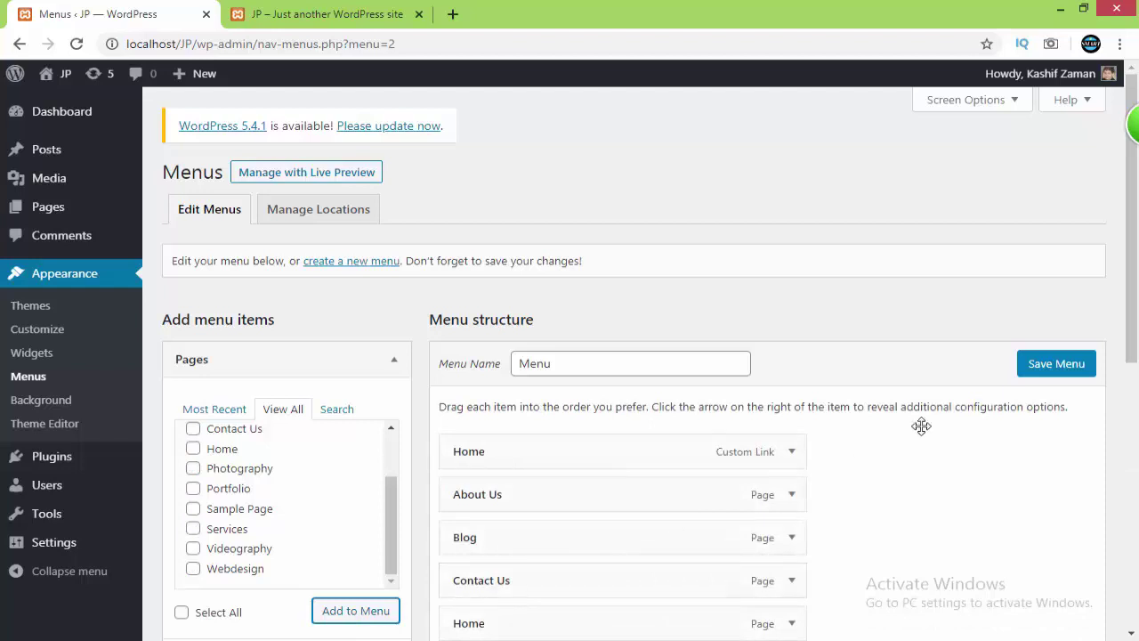
Remove the Home custom link from the menu and place the Home page item first, above About Us.
{"action": "left_click_drag", "start_coordinate": [1132, 305], "coordinate": [1137, 454]}
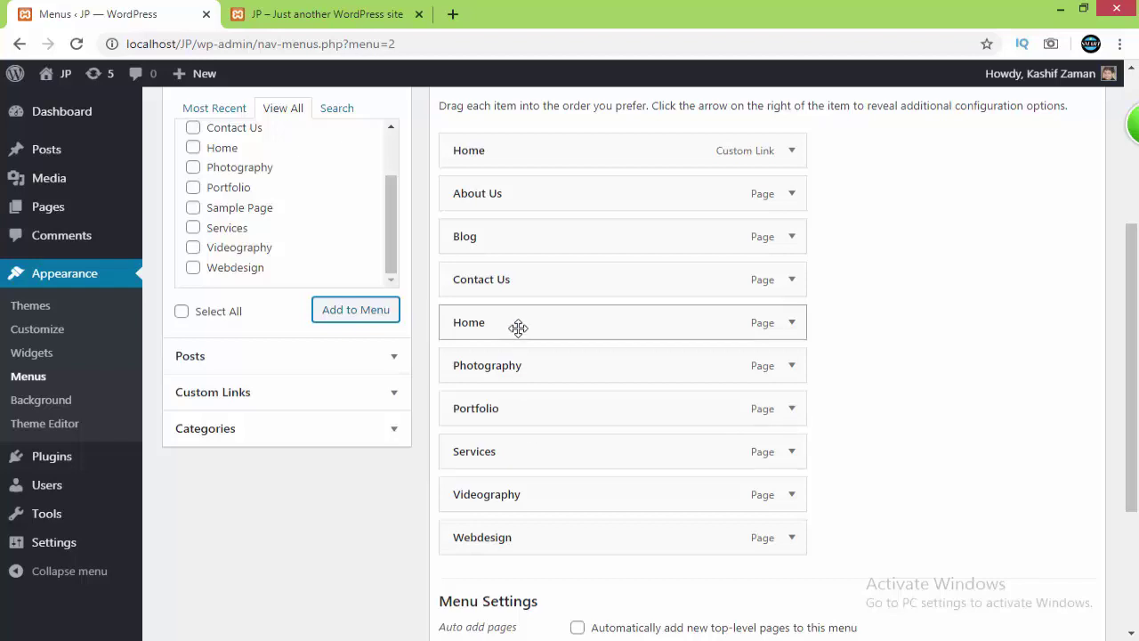
{"action": "left_click", "coordinate": [792, 151]}
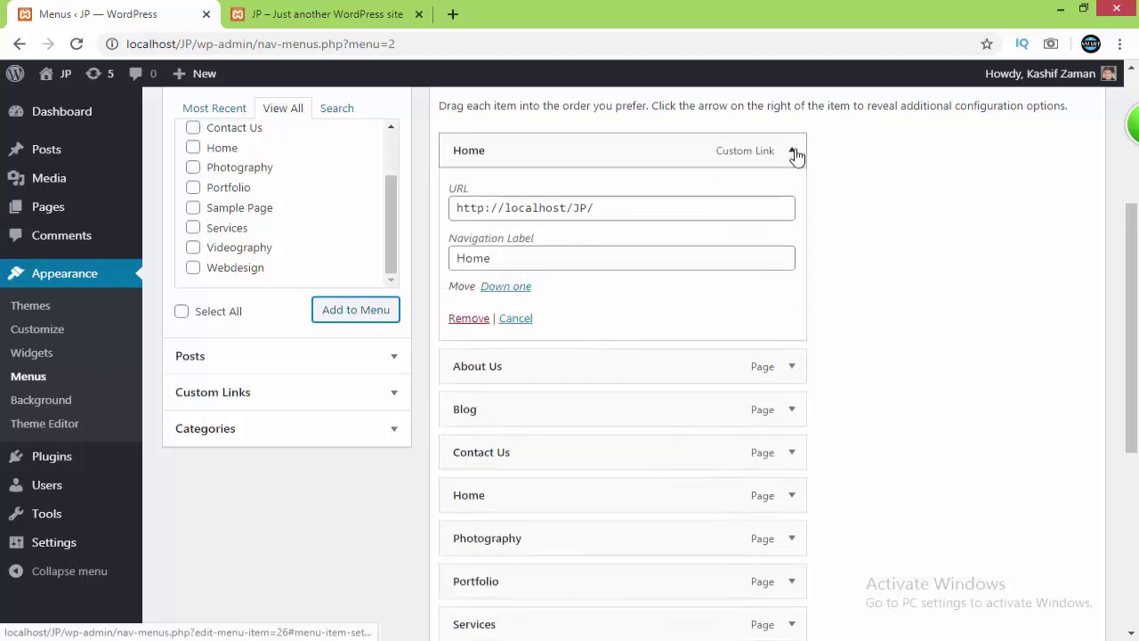
{"action": "left_click", "coordinate": [468, 318]}
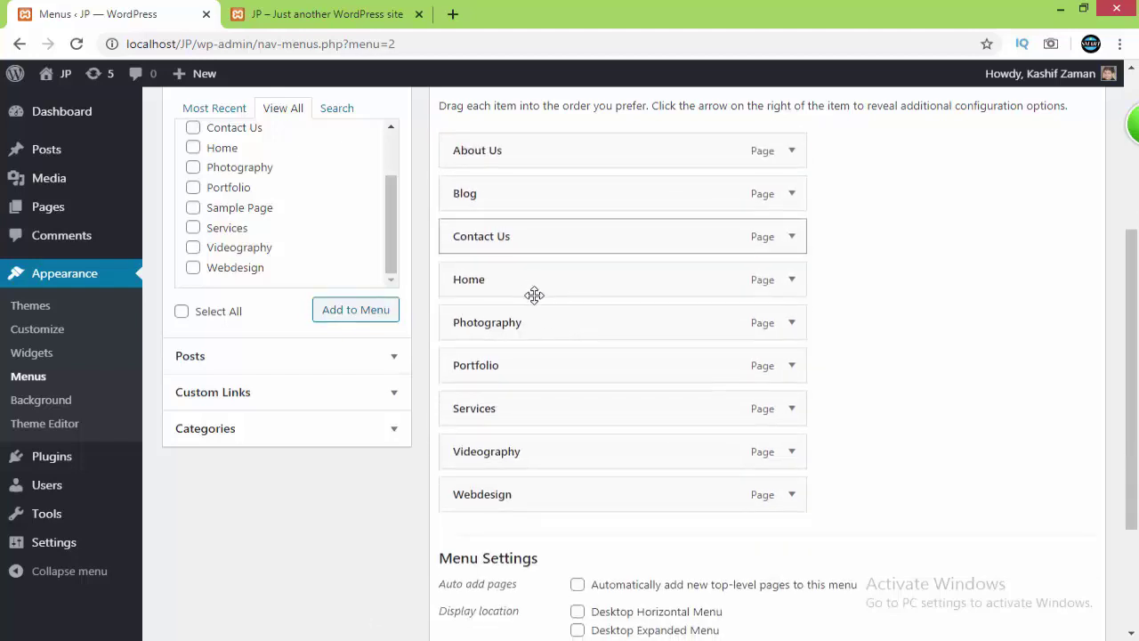
{"action": "left_click_drag", "start_coordinate": [534, 153], "coordinate": [528, 153]}
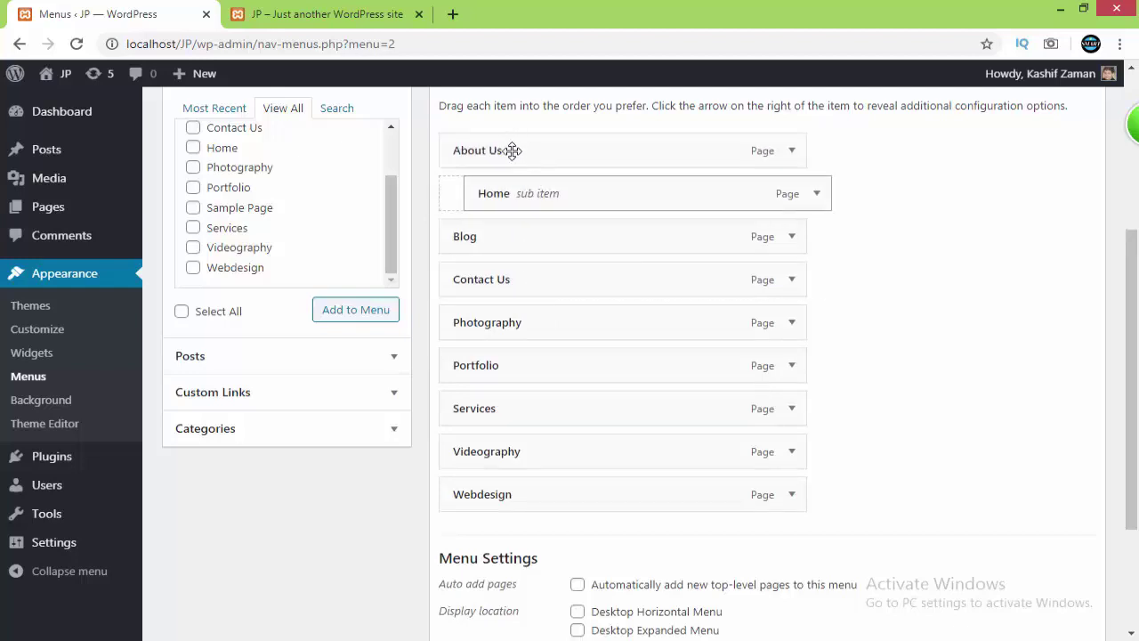
{"action": "left_click_drag", "start_coordinate": [510, 150], "coordinate": [513, 186]}
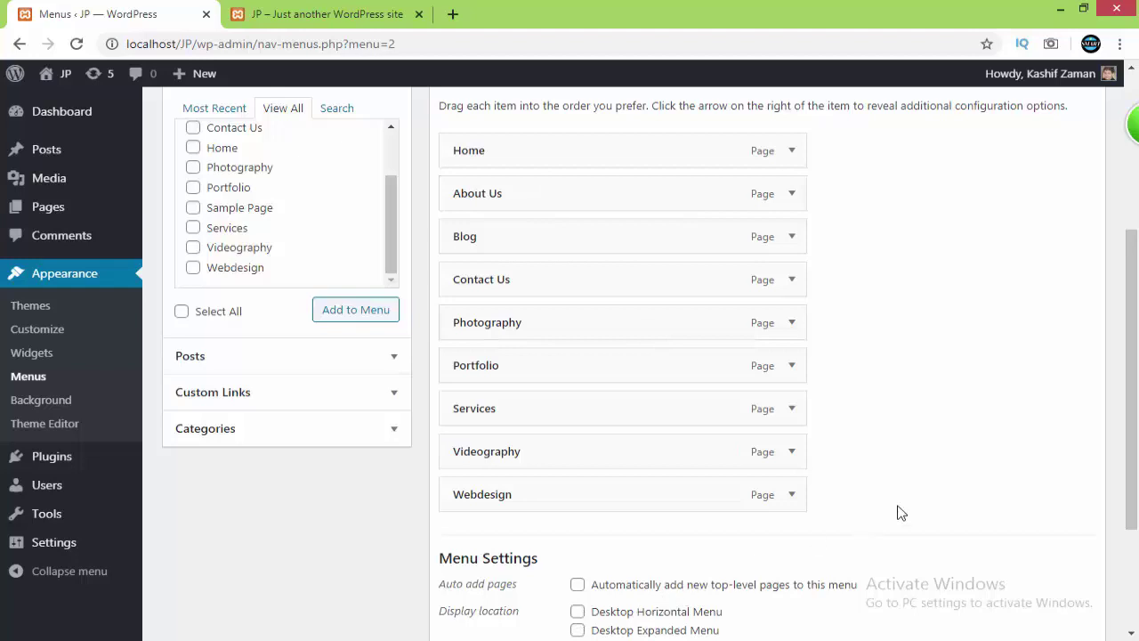
Set the menu's display location to Desktop Horizontal Menu.
{"action": "left_click_drag", "start_coordinate": [1124, 383], "coordinate": [1135, 434]}
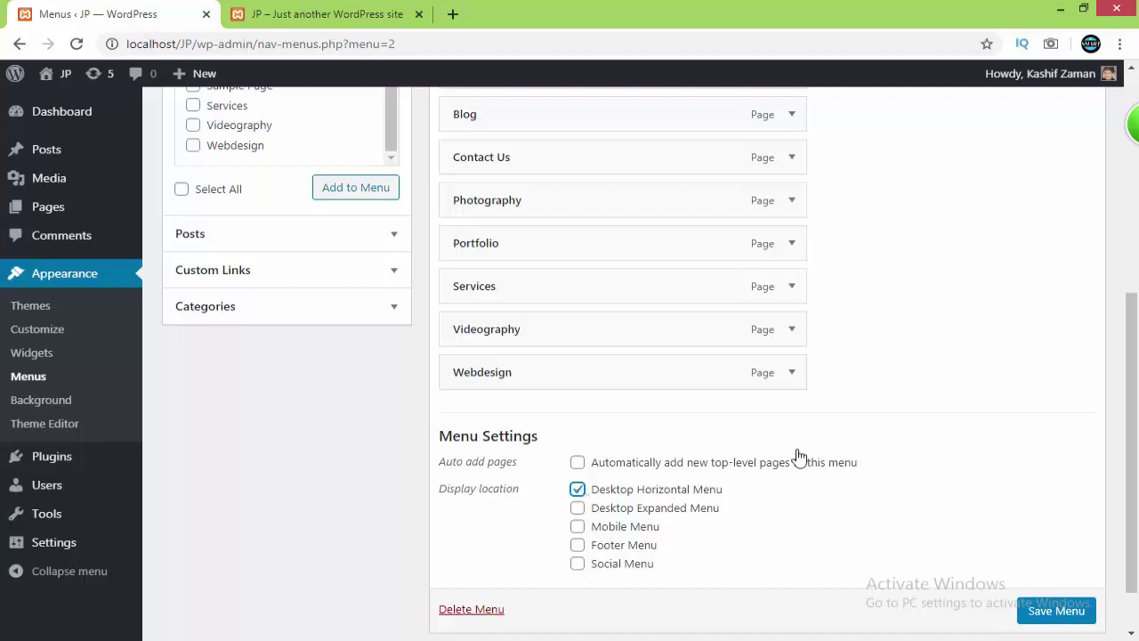
Move Services below About Us, nest Photography and Videography under it as sub items, and place Webdesign as a sub item of Videography.
{"action": "scroll", "coordinate": [1136, 356], "scroll_direction": "up", "scroll_amount": 1}
{"action": "left_click_drag", "start_coordinate": [1136, 356], "coordinate": [1136, 345]}
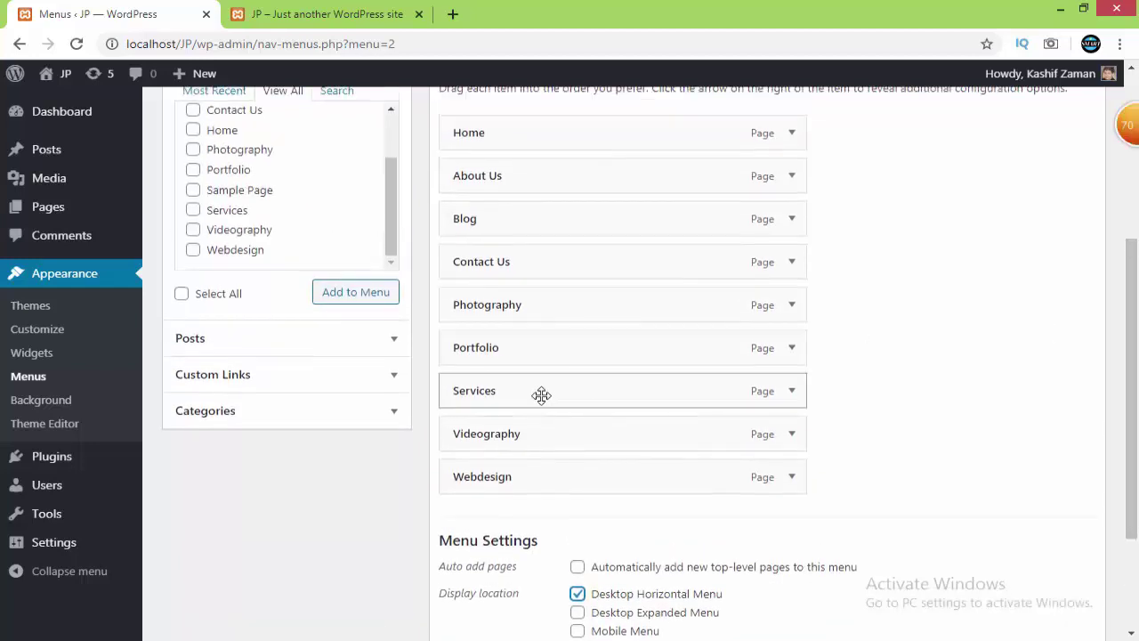
{"action": "left_click_drag", "start_coordinate": [522, 289], "coordinate": [541, 216]}
{"action": "left_click_drag", "start_coordinate": [539, 218], "coordinate": [539, 221]}
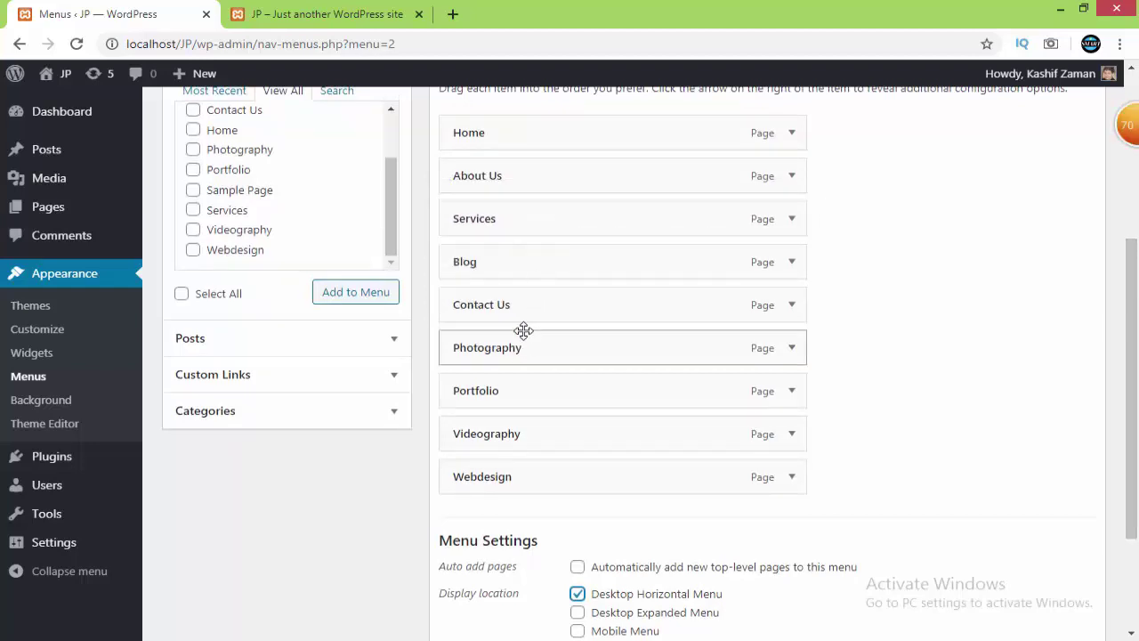
{"action": "left_click_drag", "start_coordinate": [523, 330], "coordinate": [592, 265]}
{"action": "left_click_drag", "start_coordinate": [544, 435], "coordinate": [581, 303]}
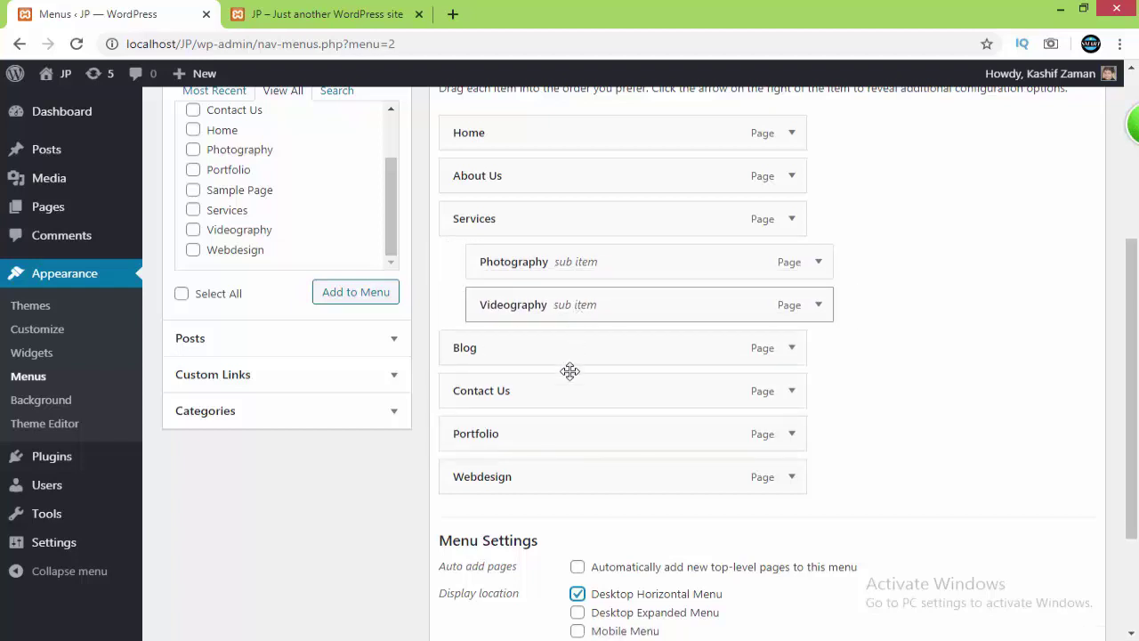
{"action": "left_click_drag", "start_coordinate": [552, 480], "coordinate": [614, 357]}
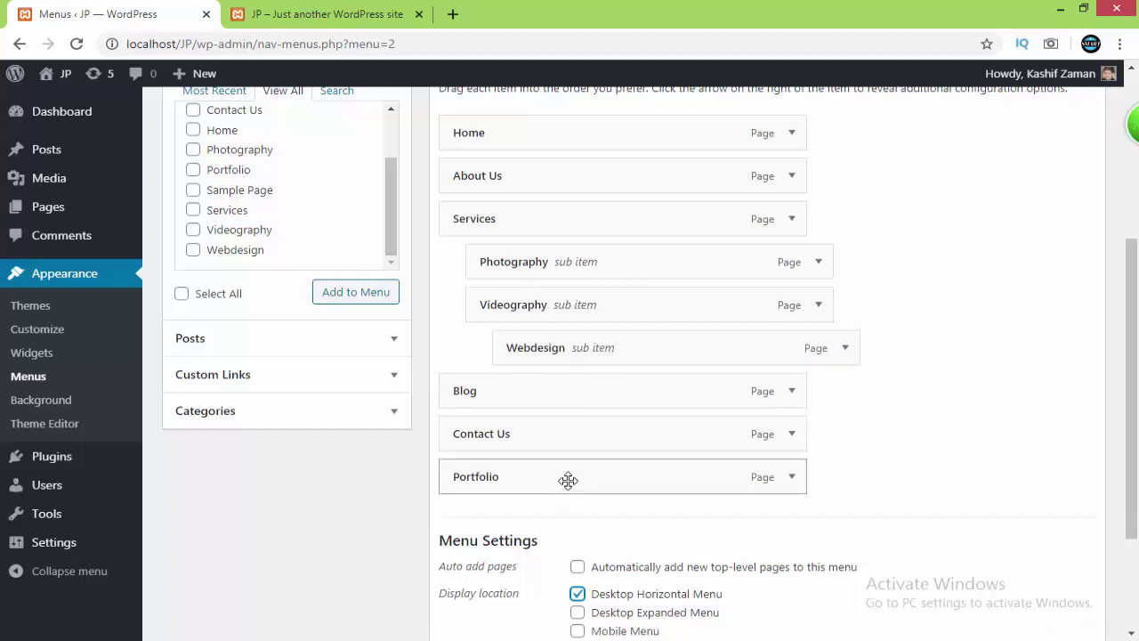
Switch to the live JP site to check its navigation menu.
{"action": "key", "text": "ctrl+Tab"}
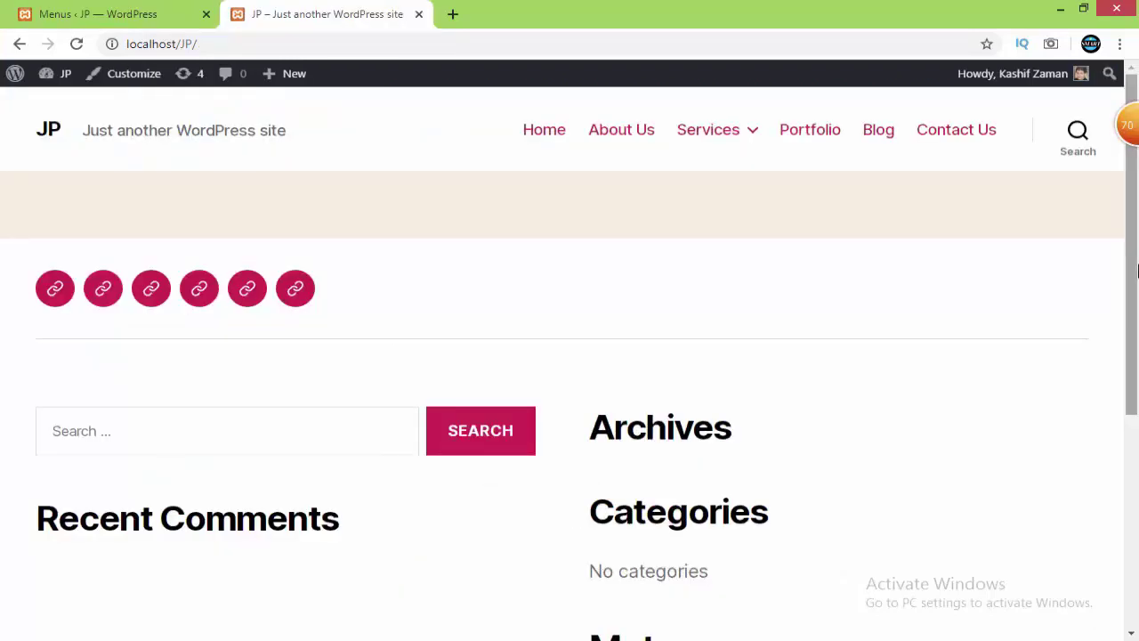